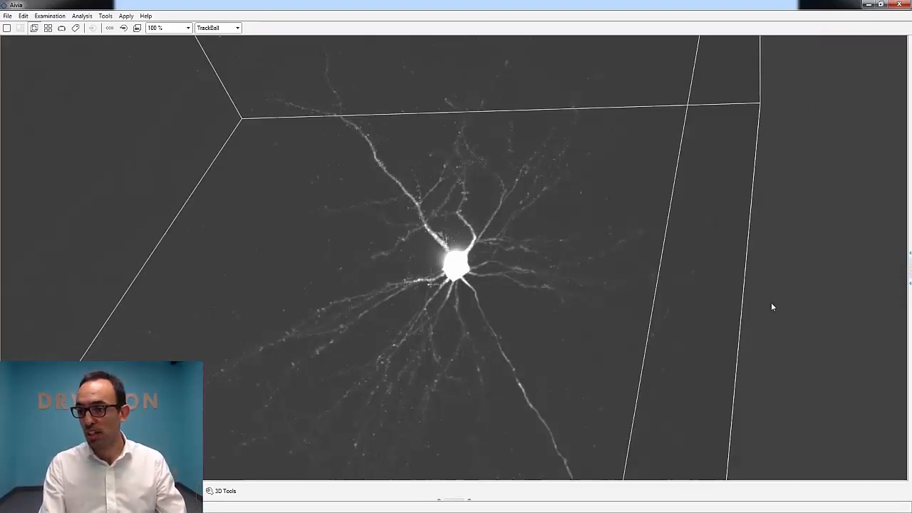
# Step: Show the analysis controls beside the volume and select the 3D Neuron Analysis_yun recipe
pyautogui.click(908, 269)
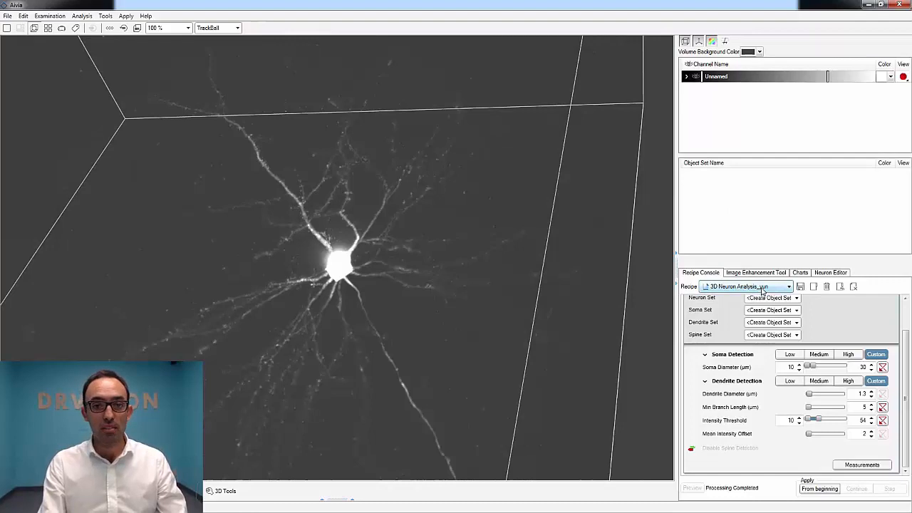
pyautogui.click(762, 288)
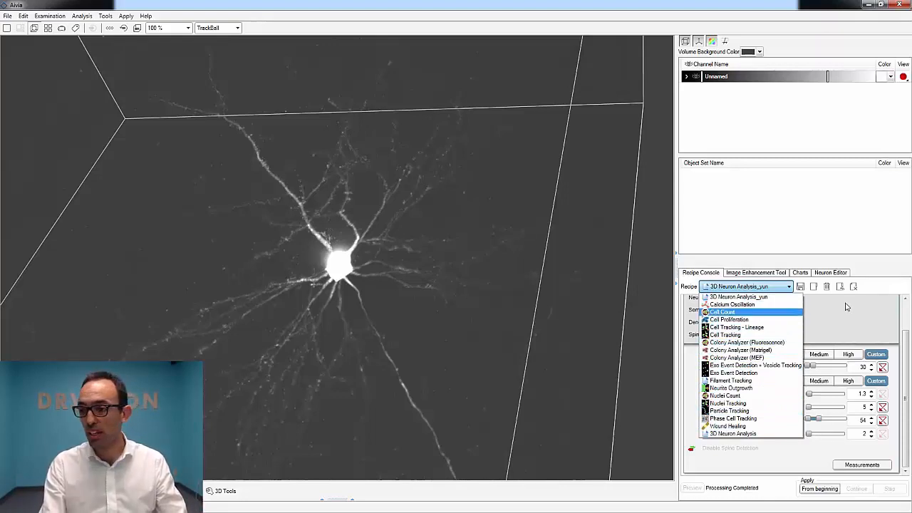
pyautogui.click(769, 297)
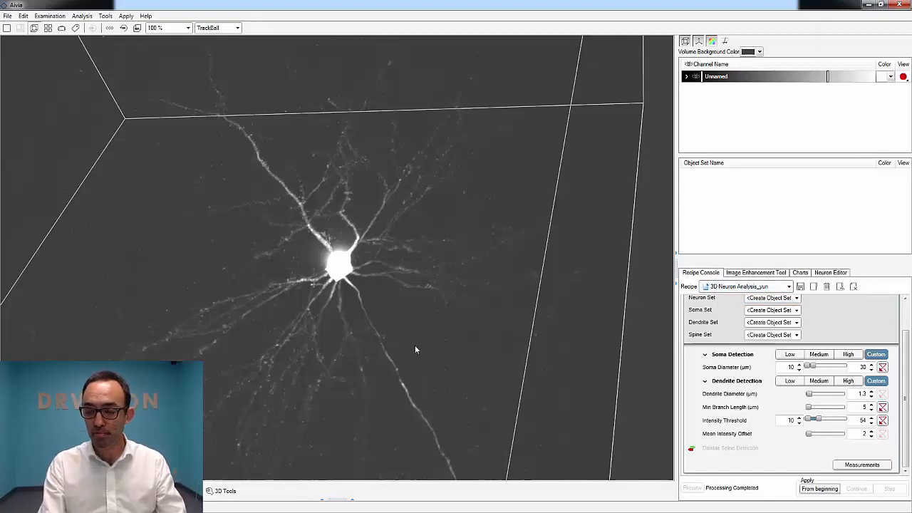
# Step: Apply the 3D neuron analysis recipe from the beginning to detect the soma and dendrites in the volume
pyautogui.moveTo(415, 349); pyautogui.dragTo(450, 346)
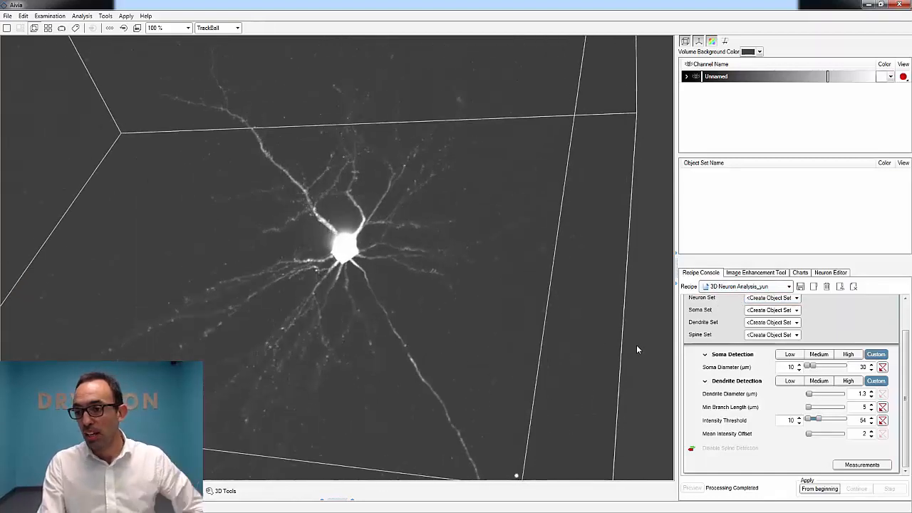
pyautogui.moveTo(429, 271); pyautogui.dragTo(437, 275)
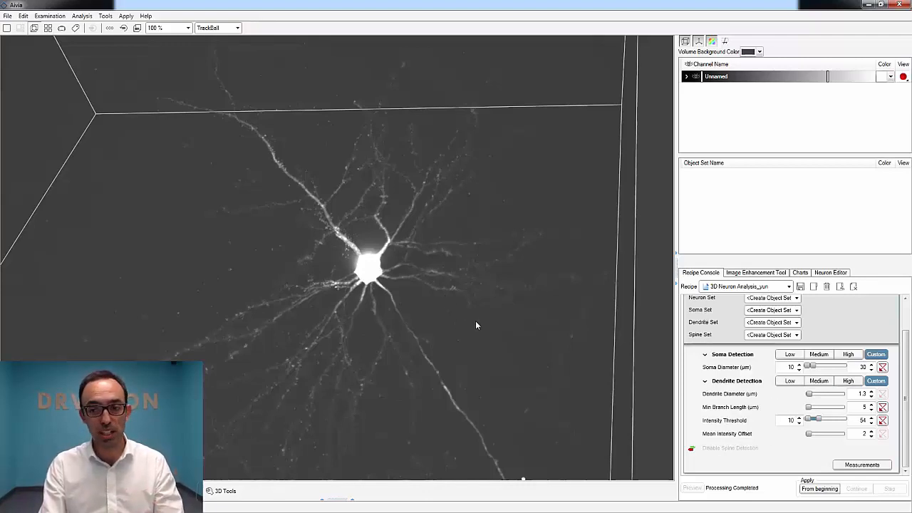
pyautogui.moveTo(476, 325); pyautogui.dragTo(448, 290)
pyautogui.moveTo(390, 255); pyautogui.dragTo(424, 284)
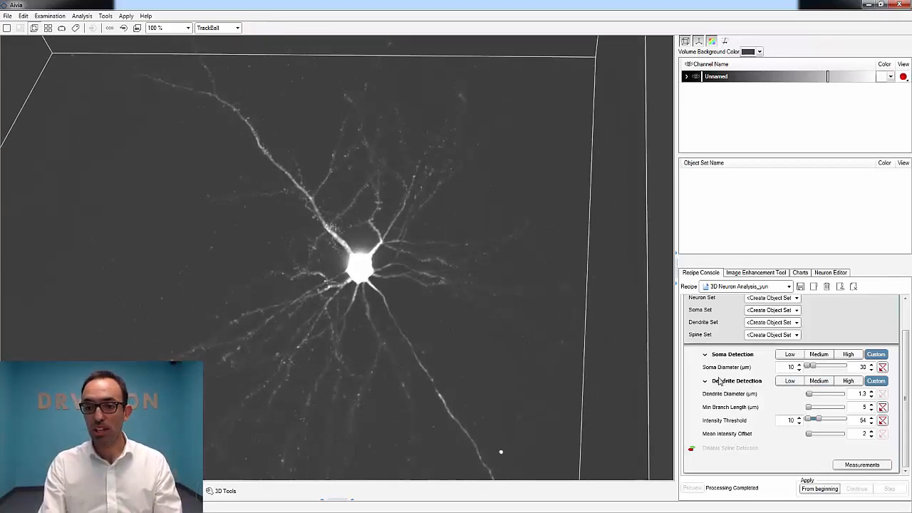
pyautogui.moveTo(483, 336); pyautogui.dragTo(469, 327)
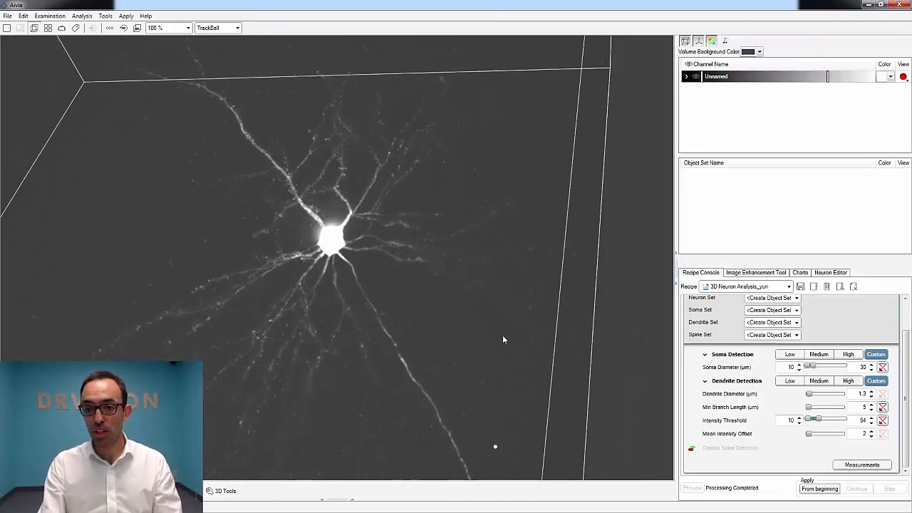
pyautogui.click(819, 489)
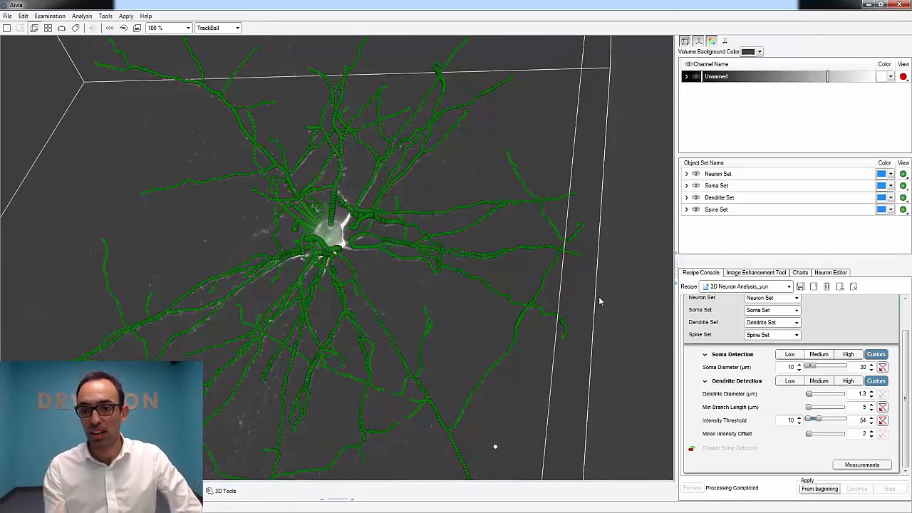
# Step: Inspect the detected dendrites up close, hiding and reshowing the Dendrite Set to compare the traces with the raw signal
pyautogui.moveTo(460, 362); pyautogui.dragTo(389, 227)
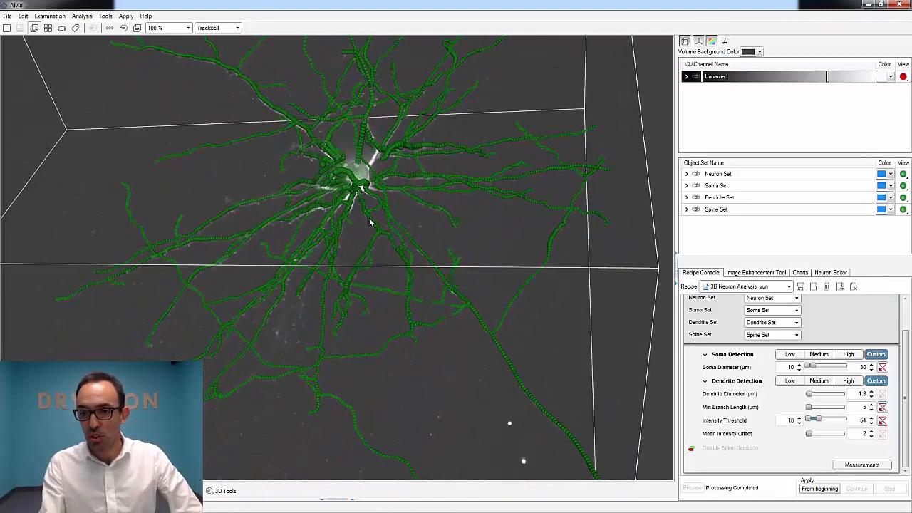
pyautogui.scroll(10, 371, 221)
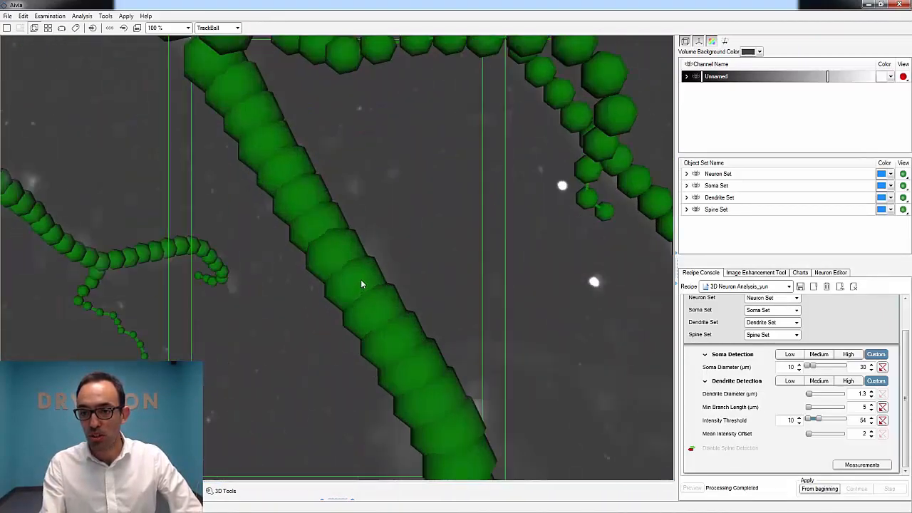
pyautogui.scroll(-10, 360, 288)
pyautogui.moveTo(358, 285); pyautogui.dragTo(409, 300)
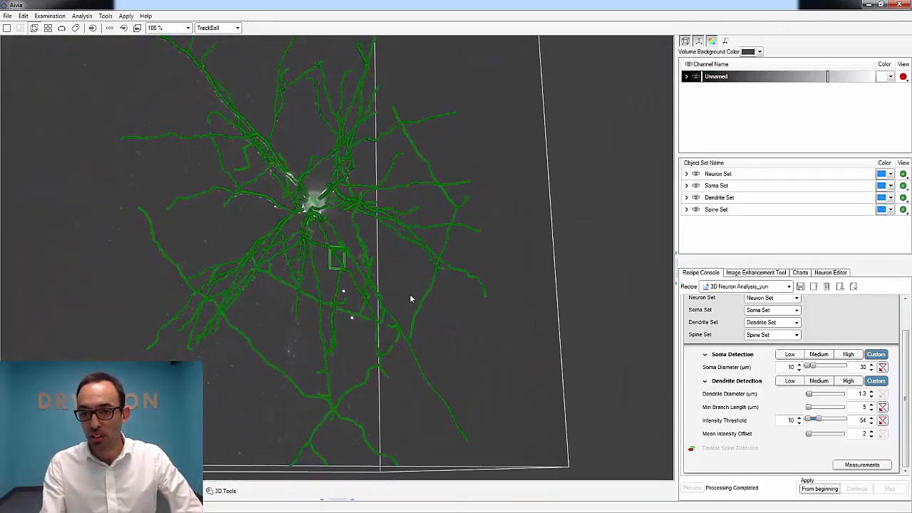
pyautogui.click(695, 199)
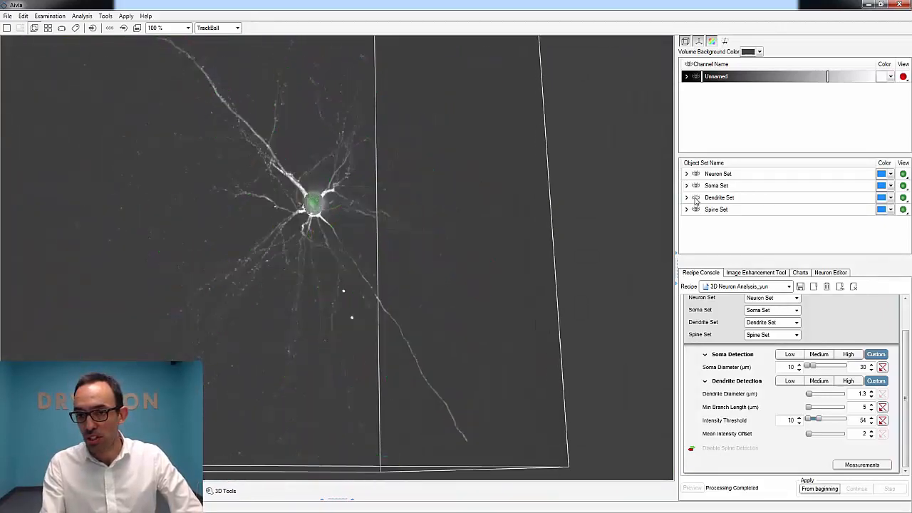
pyautogui.moveTo(591, 211); pyautogui.dragTo(480, 325)
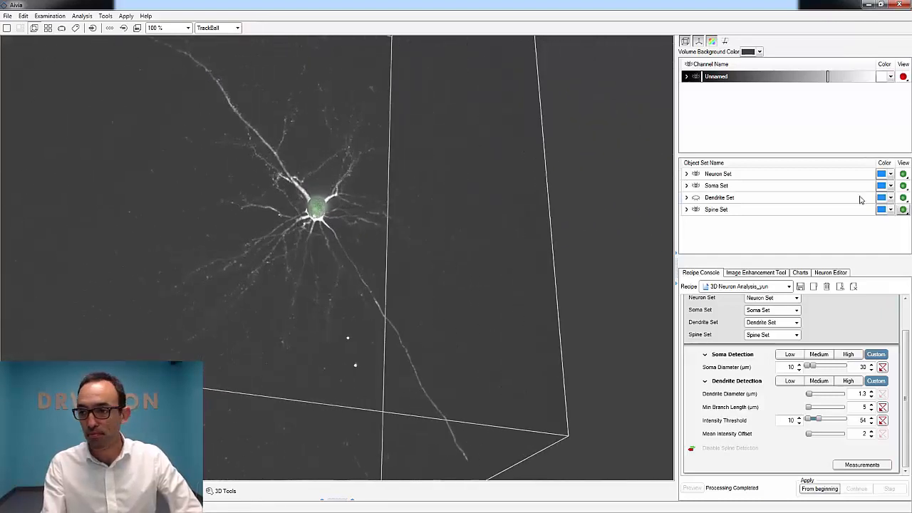
pyautogui.click(696, 198)
pyautogui.moveTo(416, 329); pyautogui.dragTo(407, 284)
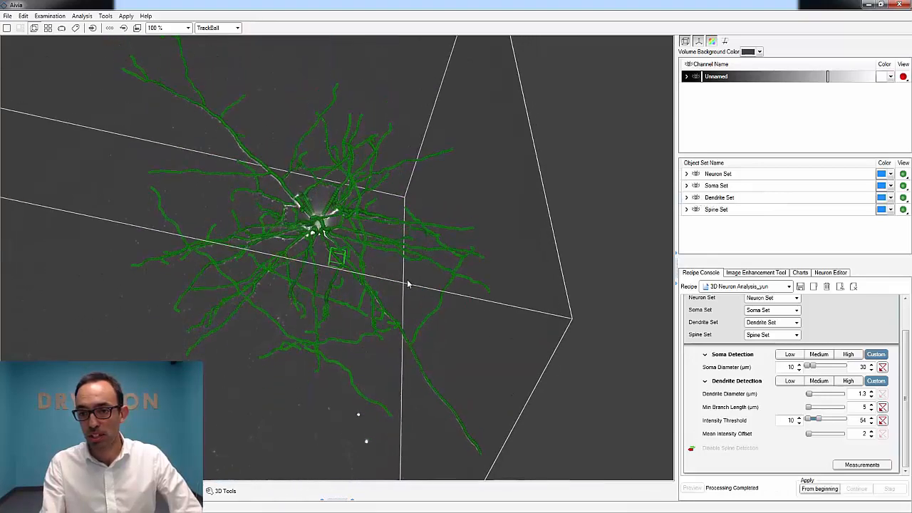
# Step: Set the Dendrite Set's coloring mode to Color By Label and inspect the individual branches from several angles
pyautogui.click(686, 197)
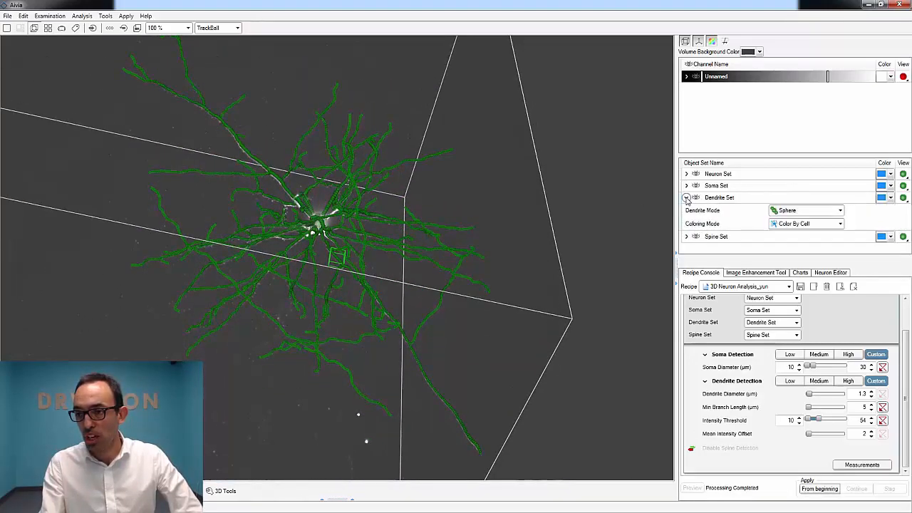
pyautogui.click(804, 223)
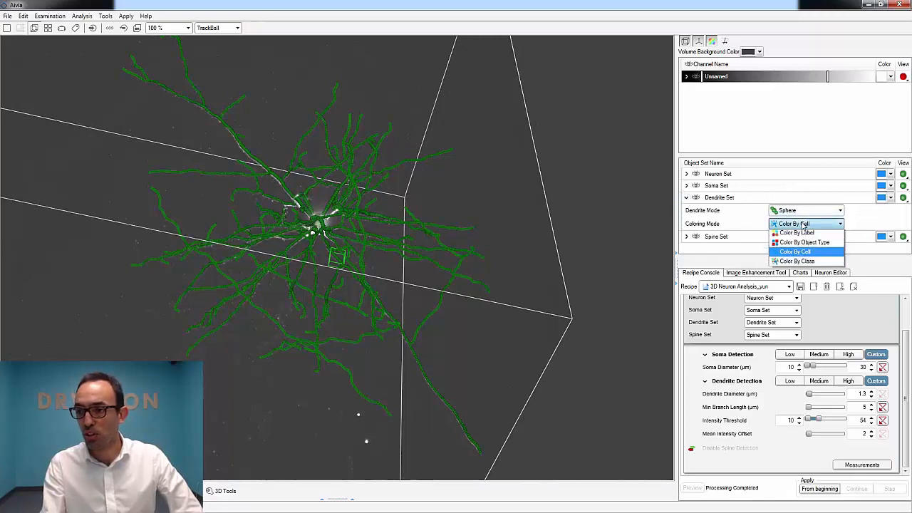
pyautogui.click(798, 247)
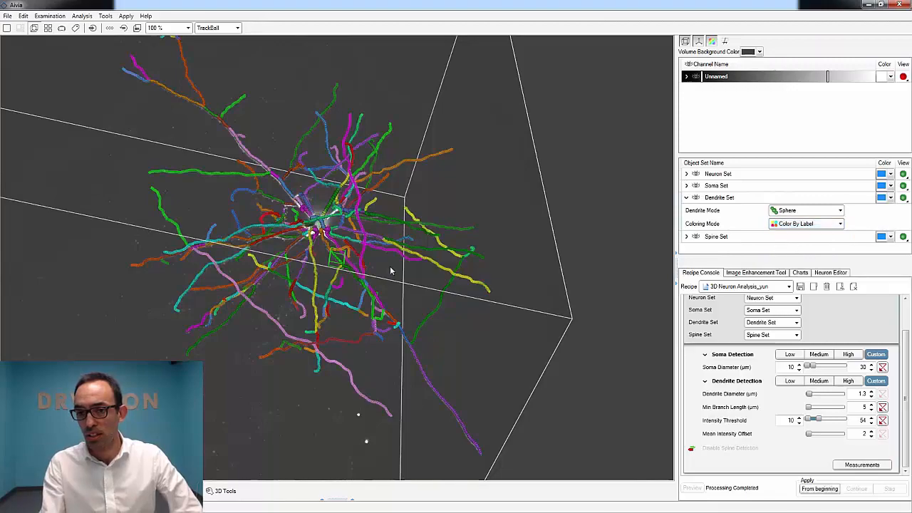
pyautogui.moveTo(526, 237); pyautogui.dragTo(492, 276)
pyautogui.moveTo(277, 272); pyautogui.dragTo(355, 285)
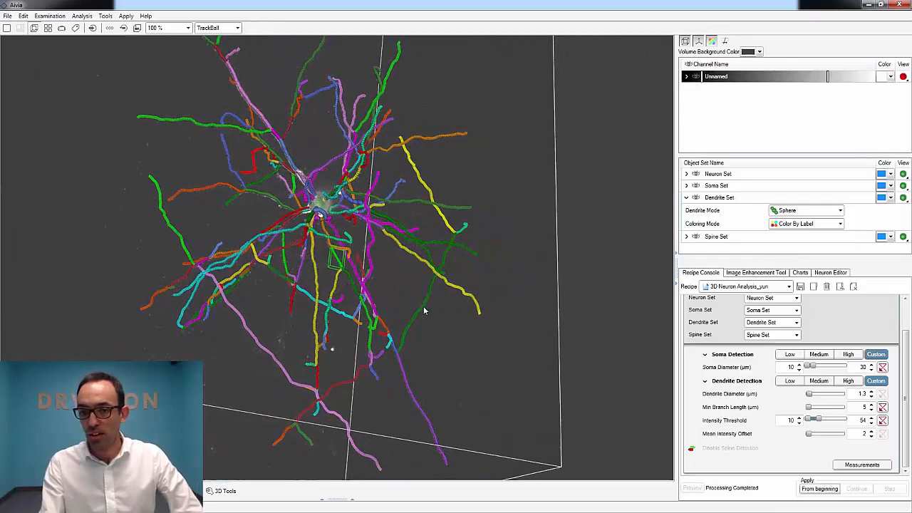
pyautogui.moveTo(423, 311); pyautogui.dragTo(370, 322)
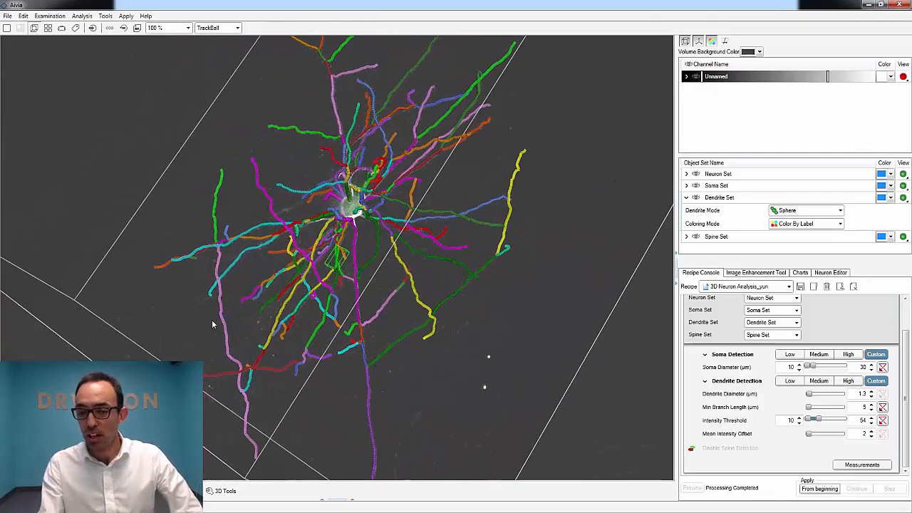
pyautogui.moveTo(214, 324); pyautogui.dragTo(275, 296)
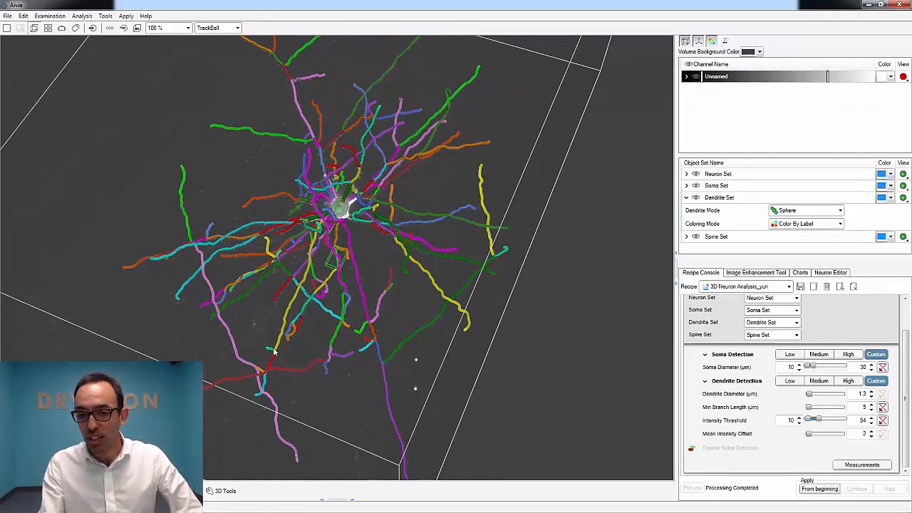
# Step: Open the measurement spreadsheet for the Dendrite Set and enlarge its area
pyautogui.click(339, 500)
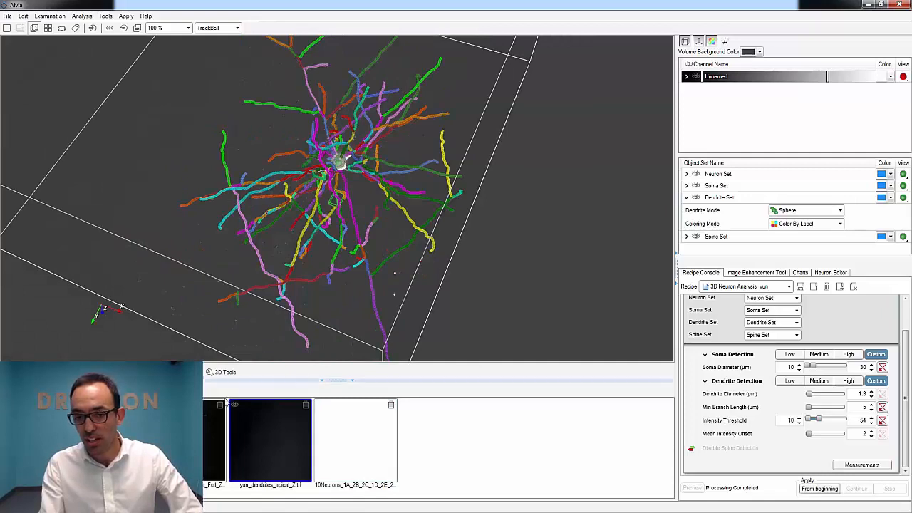
pyautogui.click(180, 372)
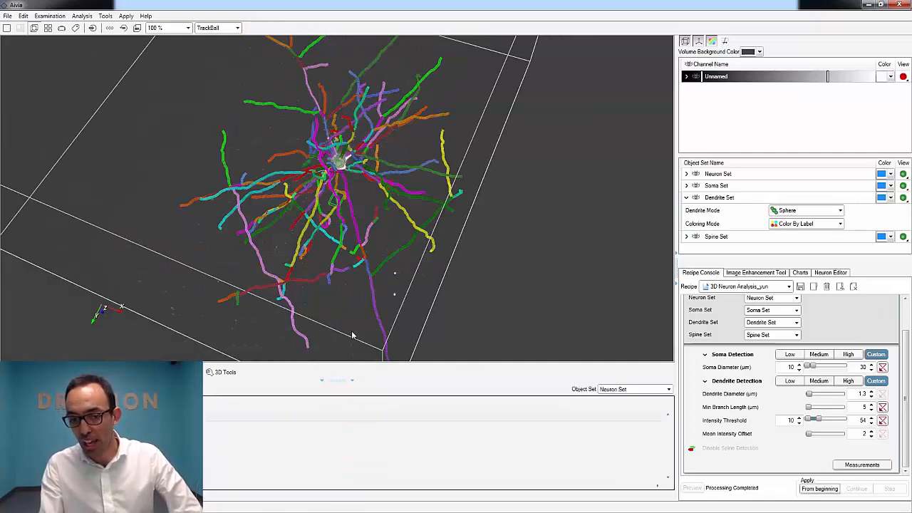
pyautogui.click(630, 390)
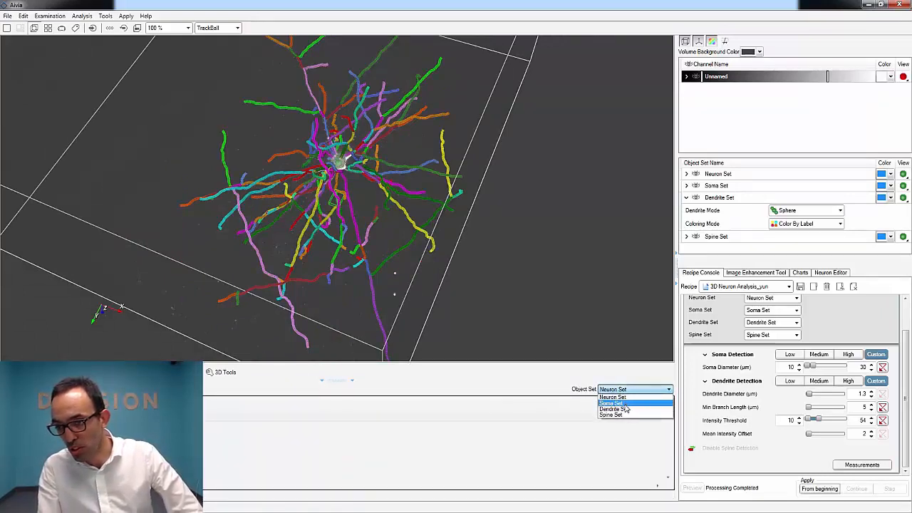
pyautogui.click(625, 411)
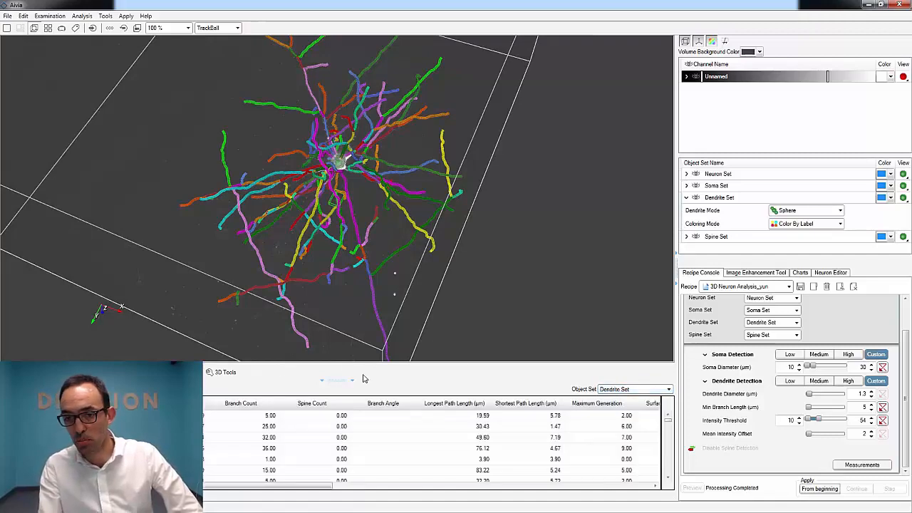
pyautogui.moveTo(342, 381); pyautogui.dragTo(373, 362)
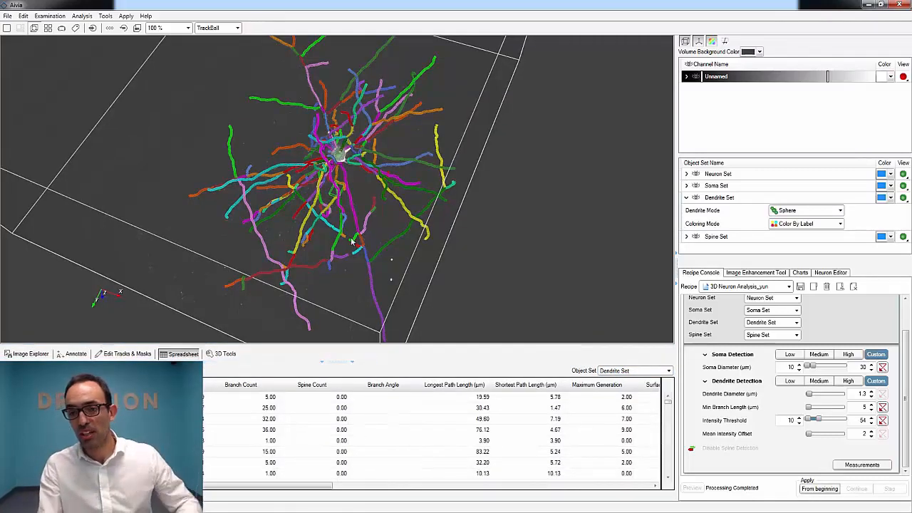
# Step: Select different dendrite rows in the spreadsheet to locate the matching branches in the 3D view
pyautogui.moveTo(353, 242); pyautogui.dragTo(381, 250)
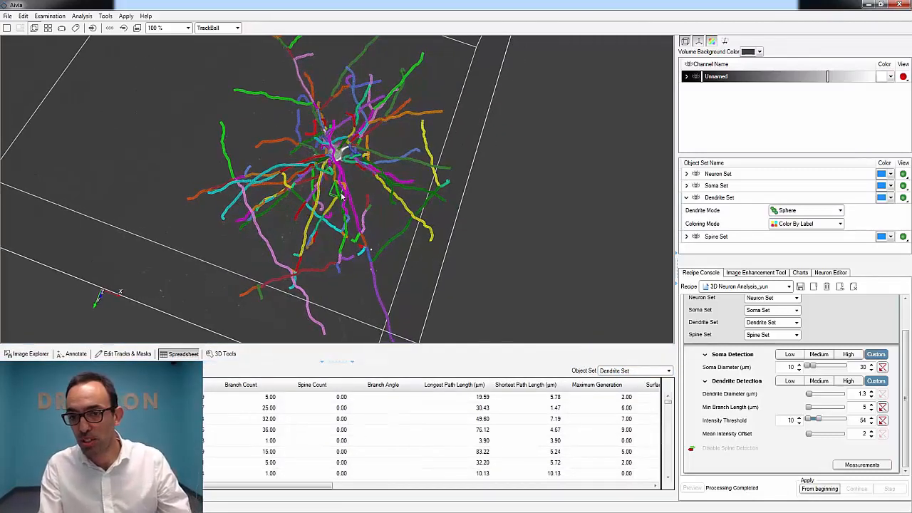
pyautogui.scroll(3, 342, 194)
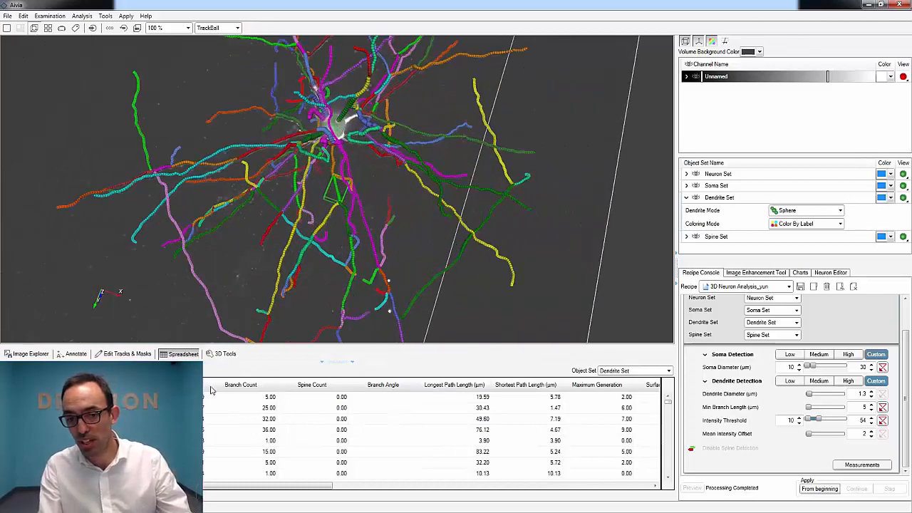
pyautogui.keyDown('shift'); pyautogui.click(427, 430); pyautogui.keyUp('shift')
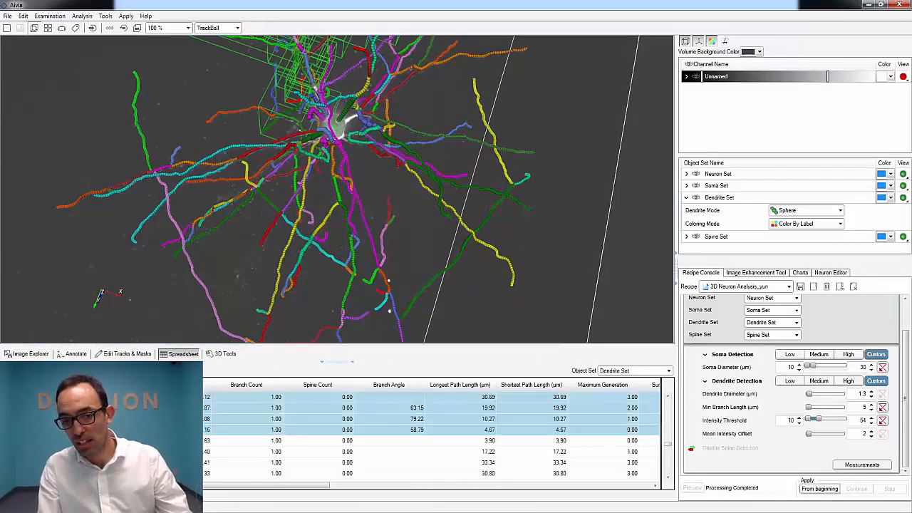
pyautogui.click(426, 440)
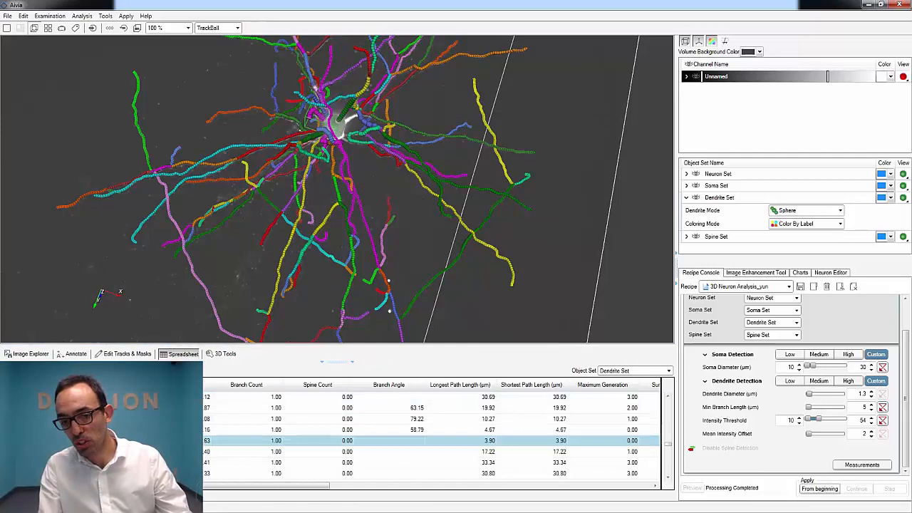
pyautogui.click(426, 451)
pyautogui.click(426, 407)
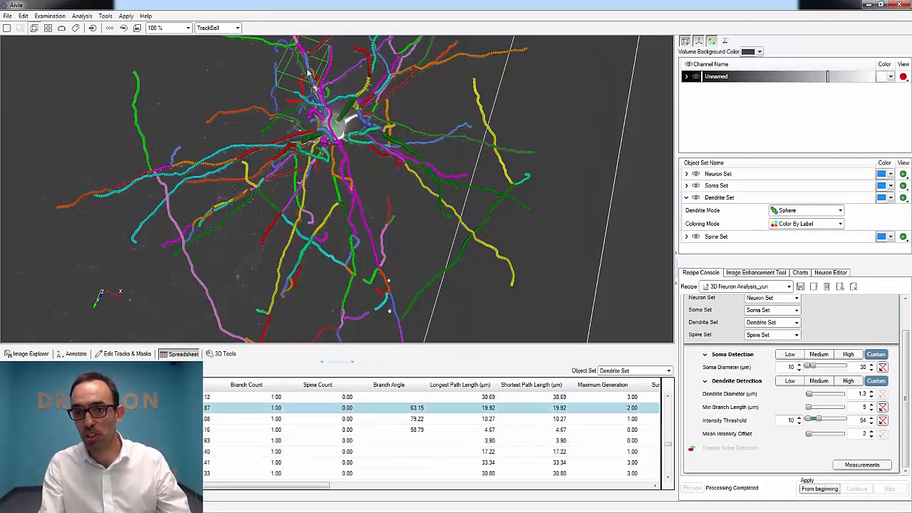
pyautogui.click(426, 441)
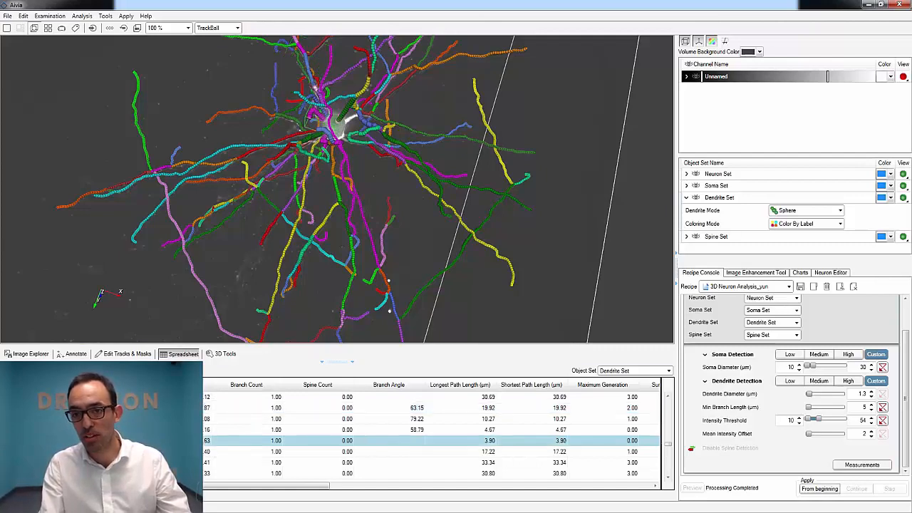
# Step: Switch to the green-channel neuron image and open the Neuron Editor for its partly traced dendrites
pyautogui.click(504, 261)
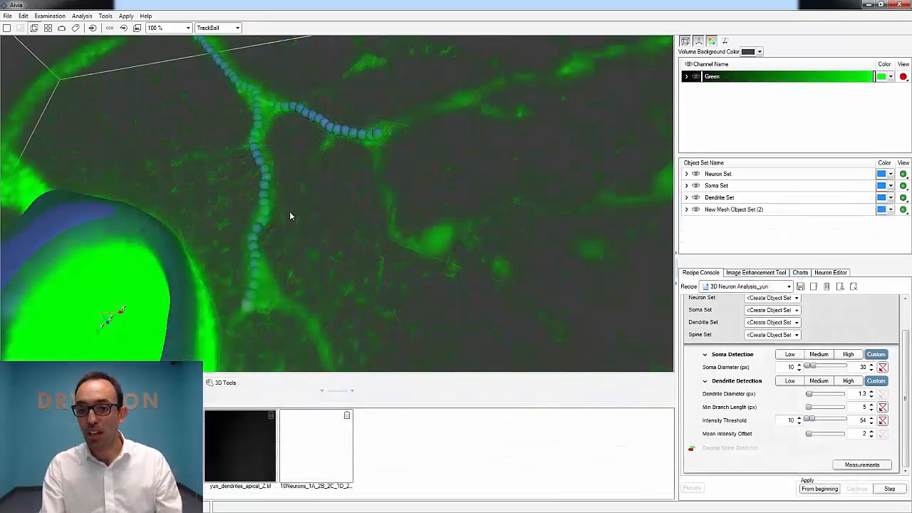
pyautogui.moveTo(290, 212); pyautogui.dragTo(332, 212)
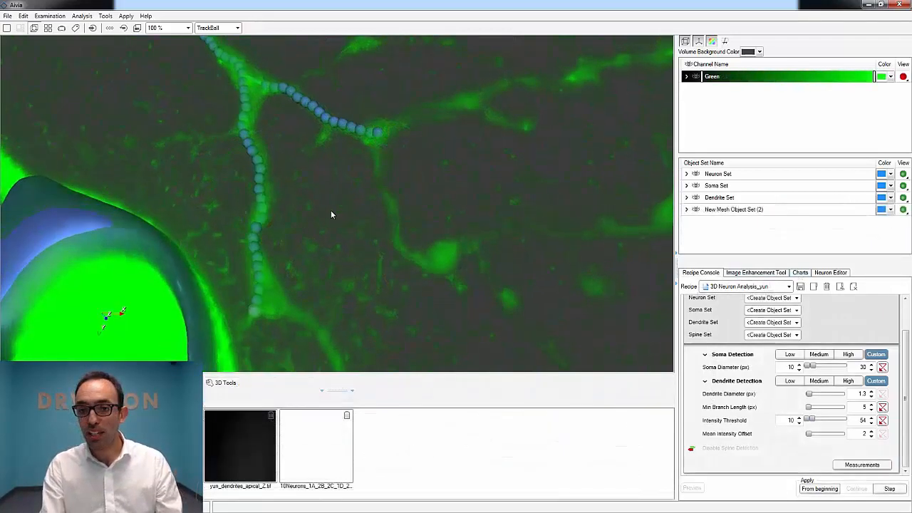
pyautogui.moveTo(331, 212); pyautogui.dragTo(282, 224, button='right')
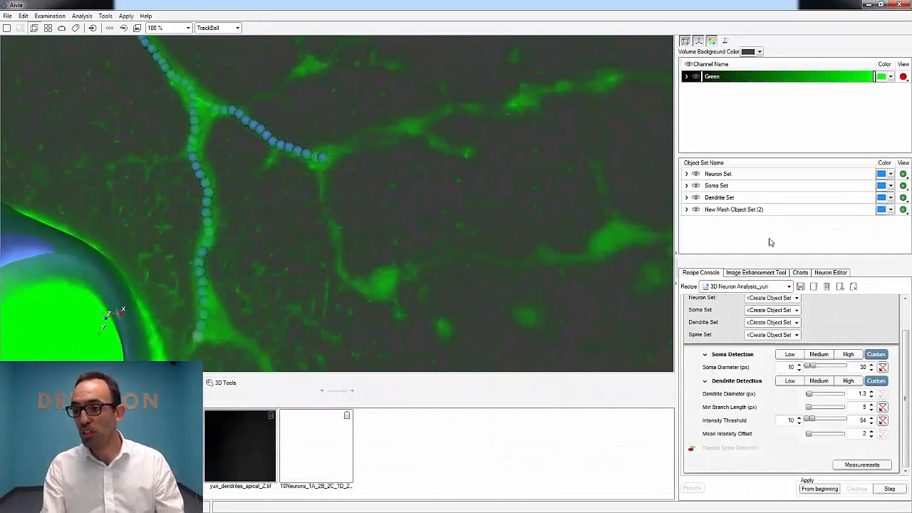
pyautogui.click(828, 272)
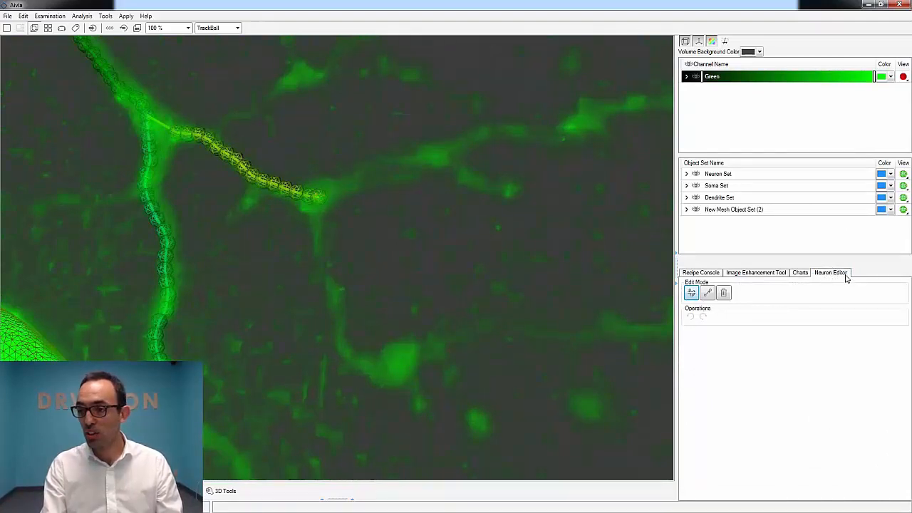
# Step: Try tracing the untraced dendrite below the yellow branch's end at radii of 2.5 and 1.7, undoing each trace
pyautogui.click(690, 295)
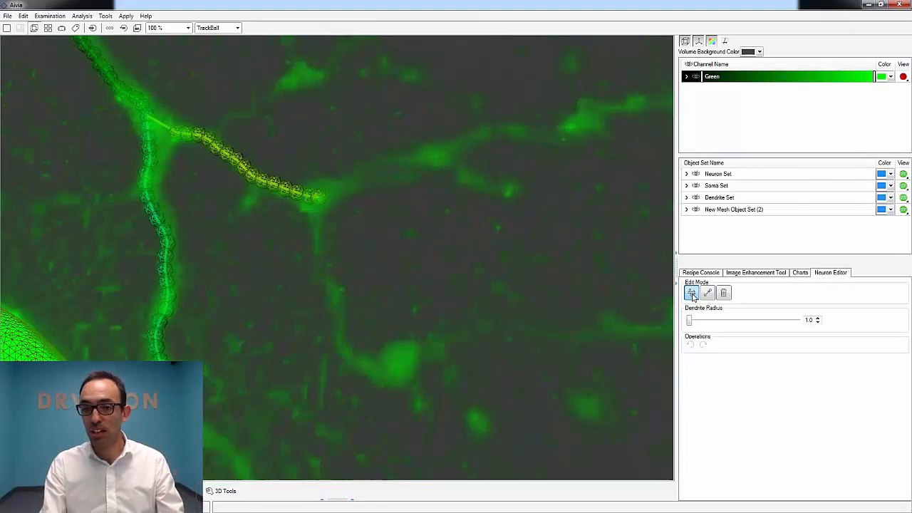
pyautogui.moveTo(691, 322); pyautogui.dragTo(691, 322)
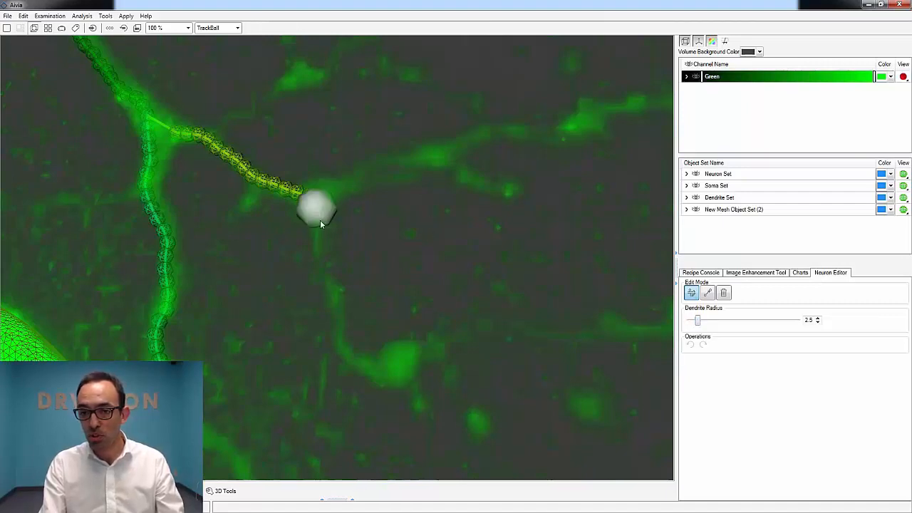
pyautogui.moveTo(320, 224); pyautogui.dragTo(320, 287)
pyautogui.moveTo(404, 364); pyautogui.dragTo(406, 363)
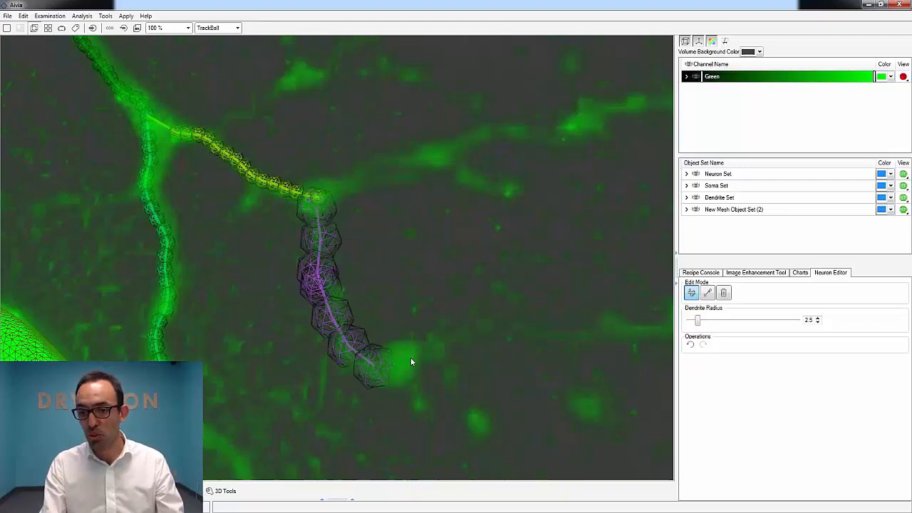
pyautogui.click(690, 345)
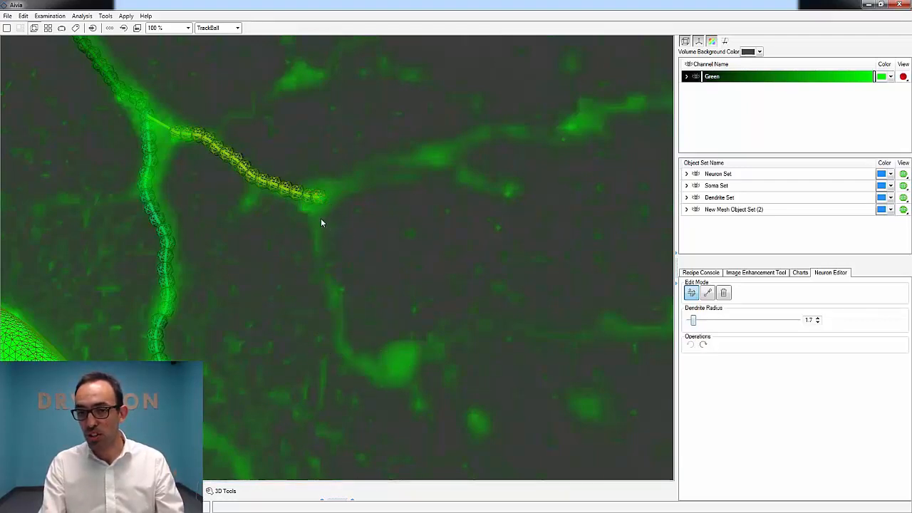
pyautogui.moveTo(317, 222); pyautogui.dragTo(319, 262)
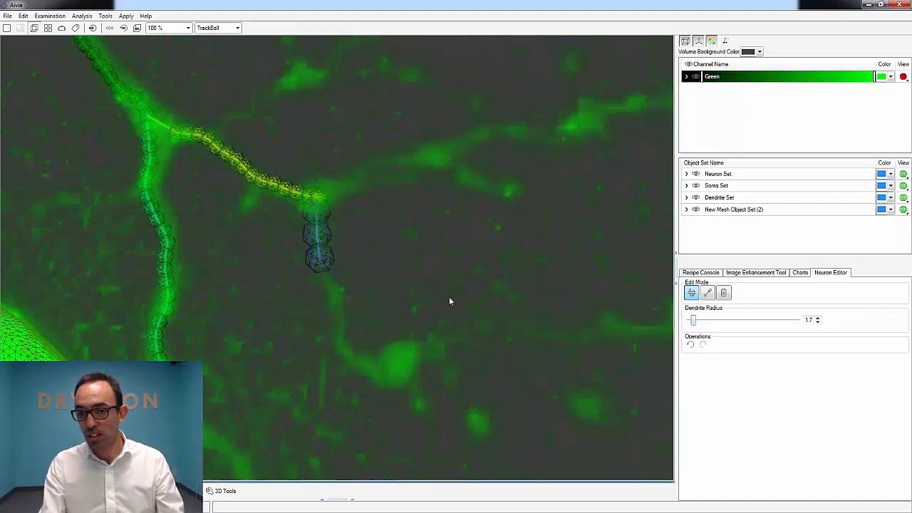
pyautogui.click(691, 345)
# Step: Set the dendrite radius to 1.2 and trace the long branch curving down from the yellow dendrite's end and out to the right
pyautogui.moveTo(692, 321); pyautogui.dragTo(691, 323)
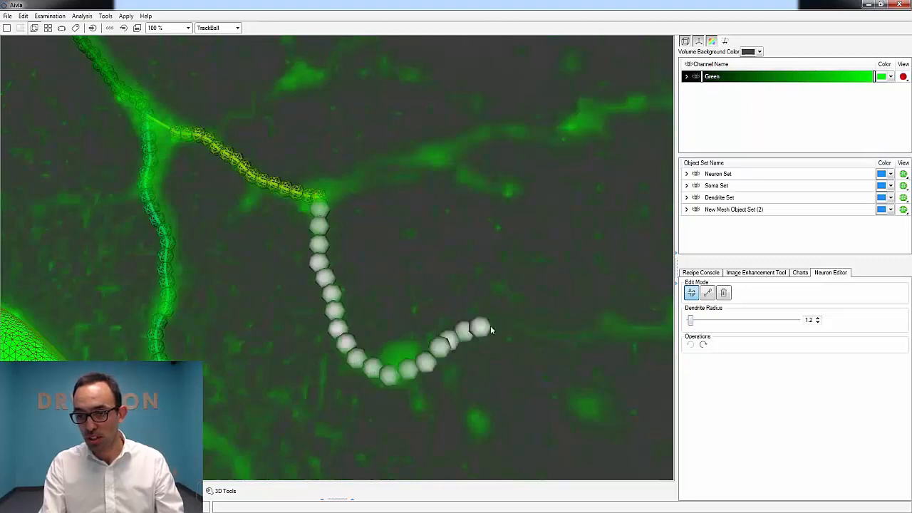
pyautogui.moveTo(596, 328); pyautogui.dragTo(662, 322)
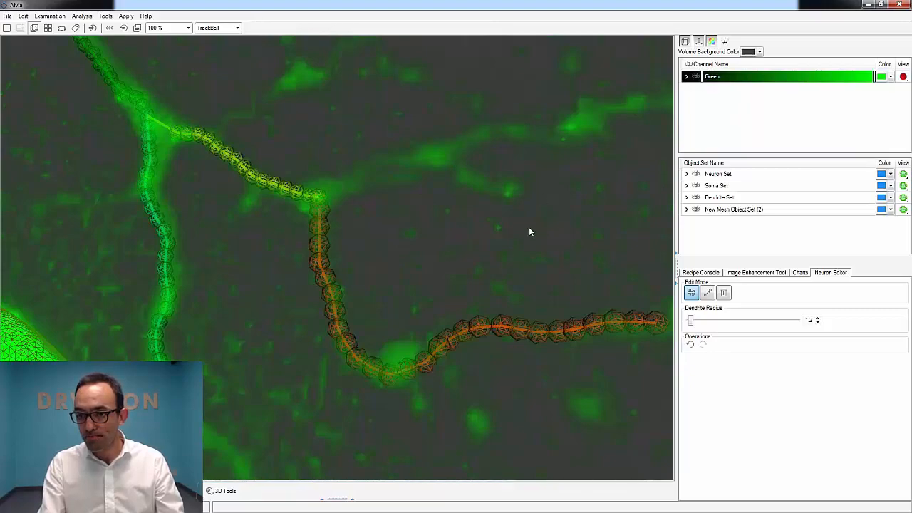
# Step: Trace the branch running right from the yellow dendrite's end to its short tip, plus the offshoot continuing to the upper right
pyautogui.moveTo(515, 228)
pyautogui.mouseDown()
pyautogui.moveTo(508, 183)
pyautogui.moveTo(524, 146)
pyautogui.moveTo(540, 170)
pyautogui.moveTo(470, 249)
pyautogui.moveTo(358, 224)
pyautogui.moveTo(482, 240)
pyautogui.moveTo(581, 232)
pyautogui.mouseUp()
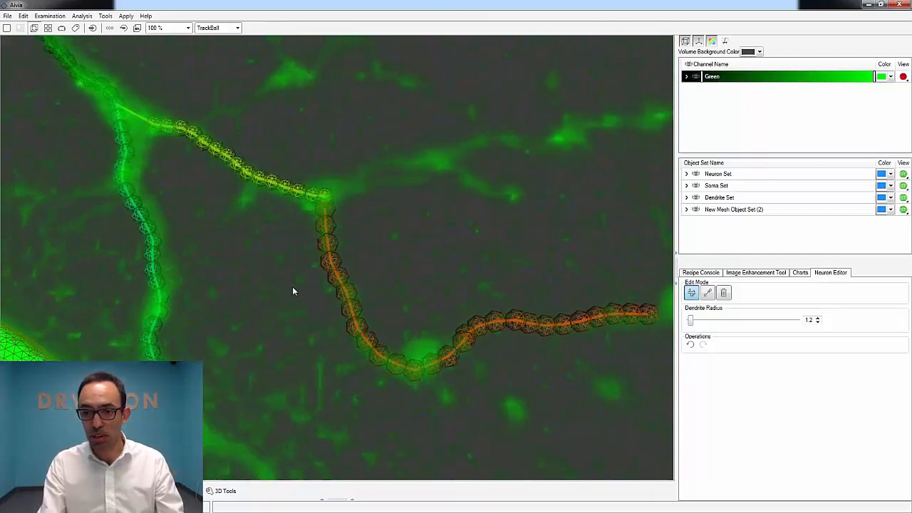
pyautogui.moveTo(321, 307)
pyautogui.mouseDown()
pyautogui.moveTo(333, 149)
pyautogui.moveTo(314, 303)
pyautogui.mouseUp()
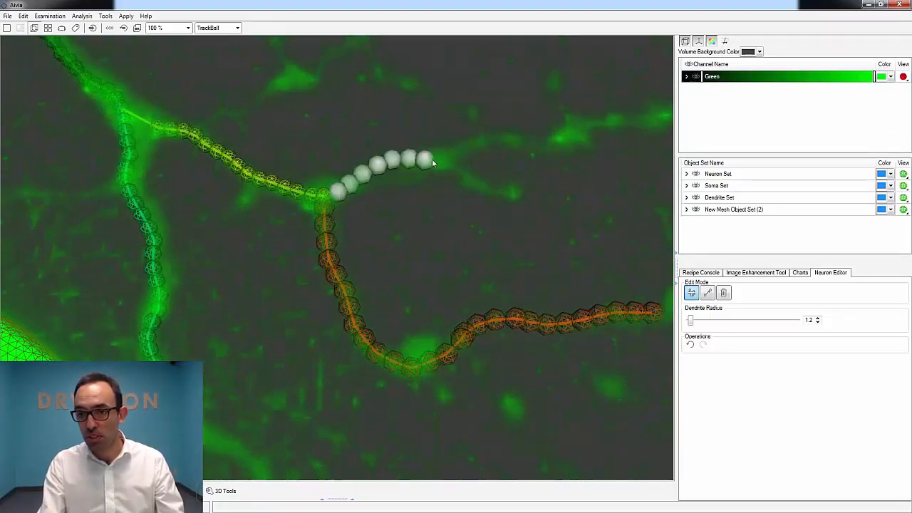
pyautogui.moveTo(513, 192); pyautogui.dragTo(514, 193)
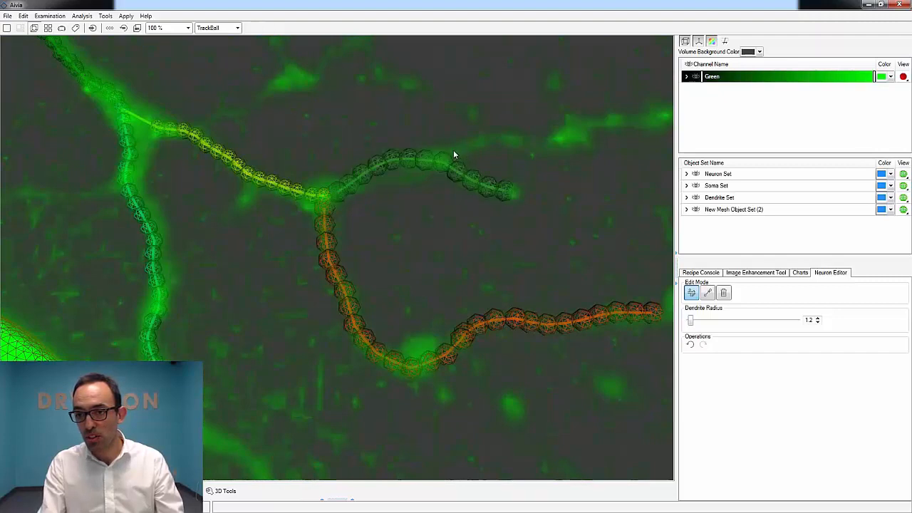
pyautogui.moveTo(541, 144); pyautogui.dragTo(597, 126)
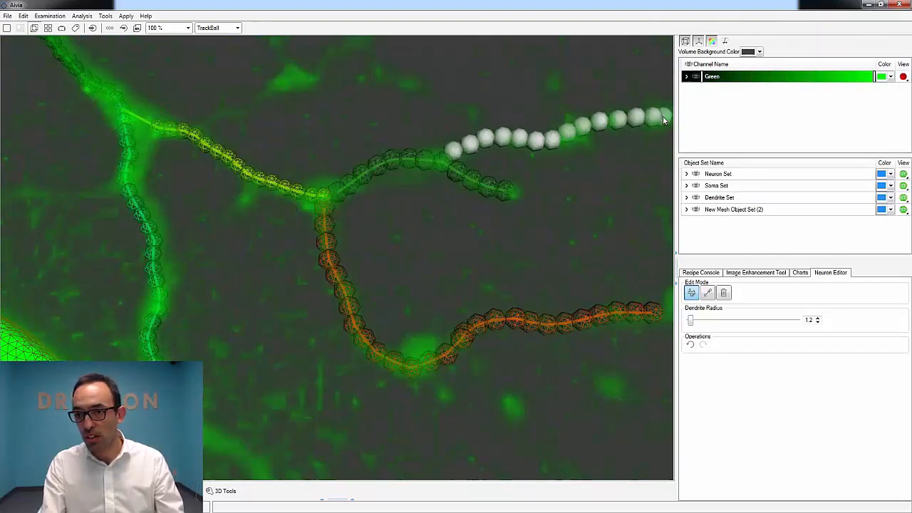
pyautogui.moveTo(662, 116); pyautogui.dragTo(663, 116)
# Step: Trace the side branch rising from the yellow dendrite to the bright fork, along with the three branches leaving that fork
pyautogui.moveTo(340, 89)
pyautogui.mouseDown()
pyautogui.moveTo(345, 118)
pyautogui.moveTo(317, 294)
pyautogui.moveTo(203, 334)
pyautogui.mouseUp()
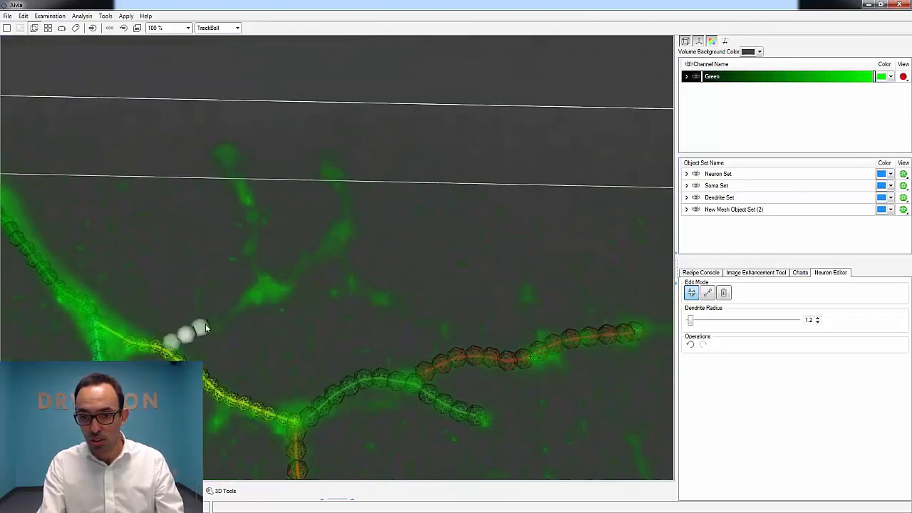
pyautogui.moveTo(263, 289)
pyautogui.mouseDown()
pyautogui.moveTo(239, 177)
pyautogui.moveTo(219, 149)
pyautogui.mouseUp()
pyautogui.moveTo(271, 289); pyautogui.dragTo(303, 265)
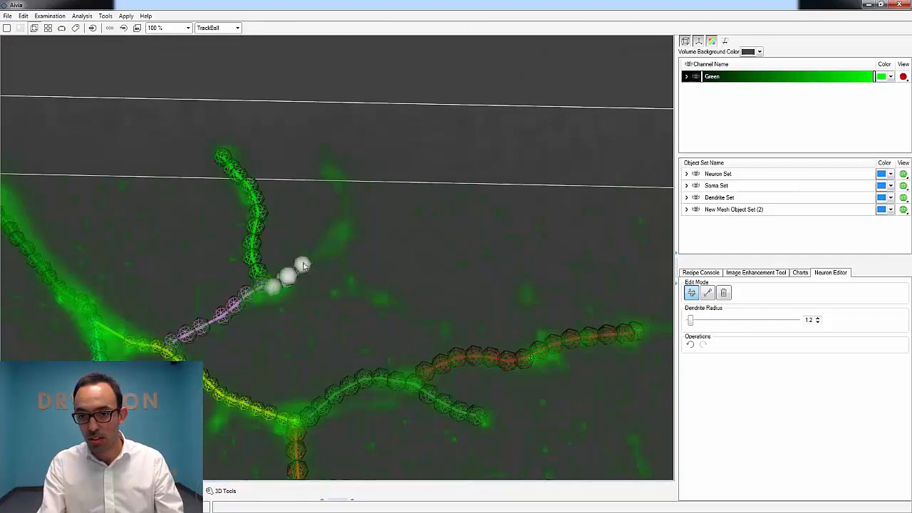
pyautogui.moveTo(331, 166); pyautogui.dragTo(331, 165)
pyautogui.moveTo(274, 299); pyautogui.dragTo(277, 301)
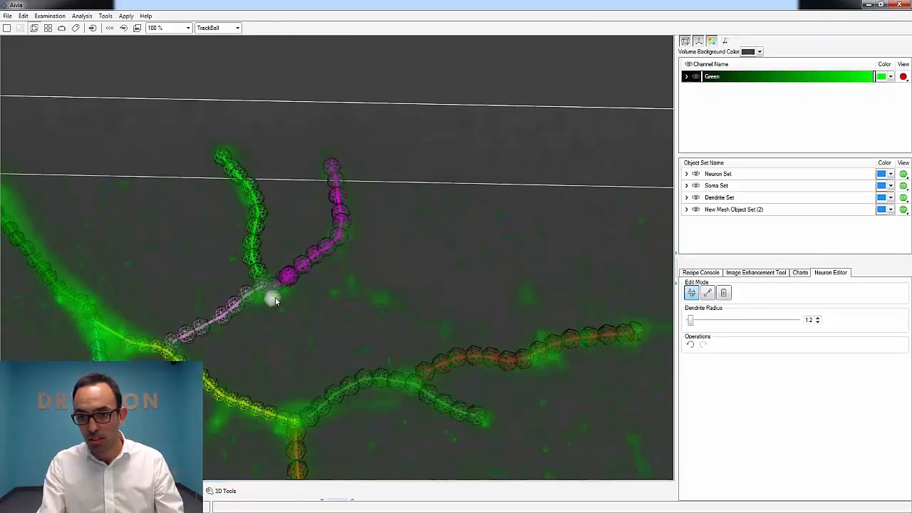
pyautogui.moveTo(413, 315); pyautogui.dragTo(447, 331)
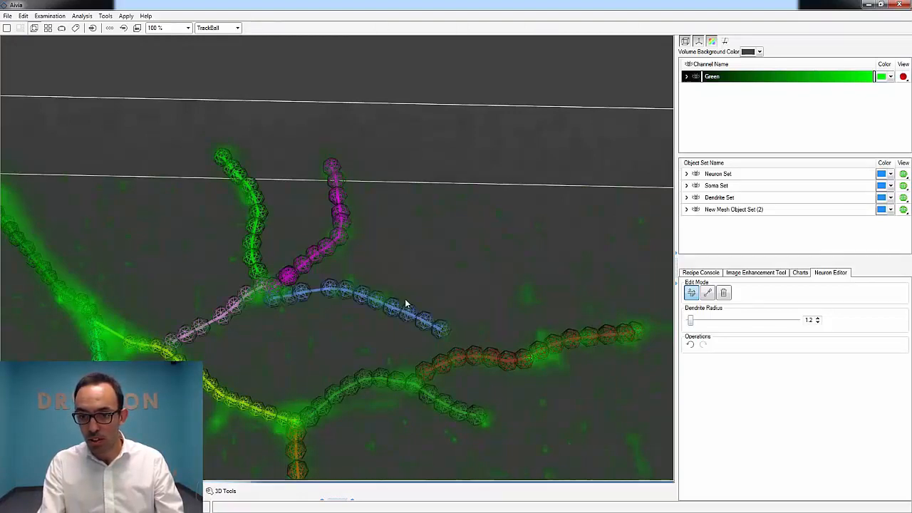
# Step: Use the Neuron Editor's connect mode to link the newly traced branches with neighbouring dendrites at their junction points
pyautogui.click(707, 293)
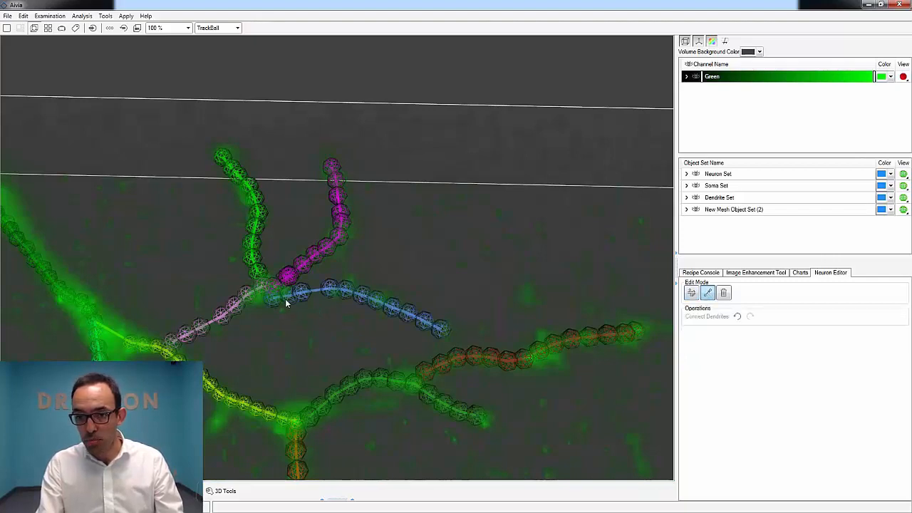
pyautogui.moveTo(268, 290); pyautogui.dragTo(263, 288)
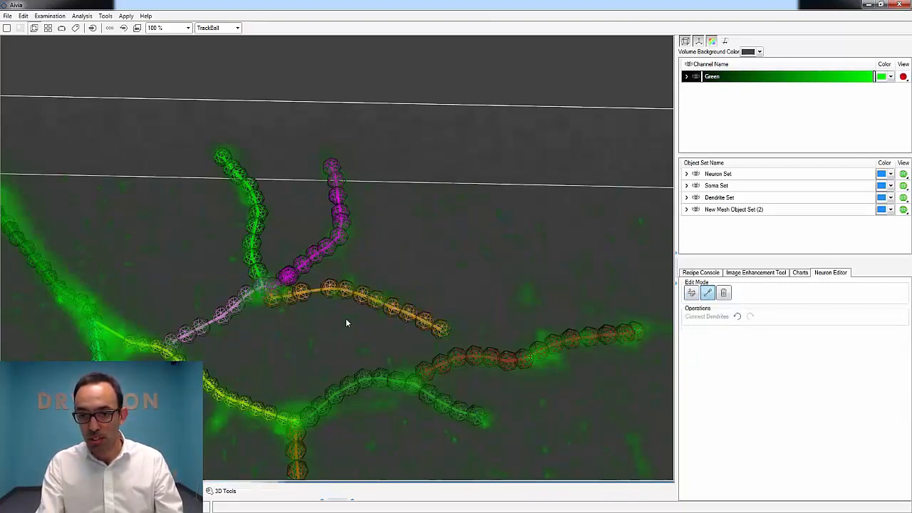
pyautogui.moveTo(416, 385); pyautogui.dragTo(422, 390)
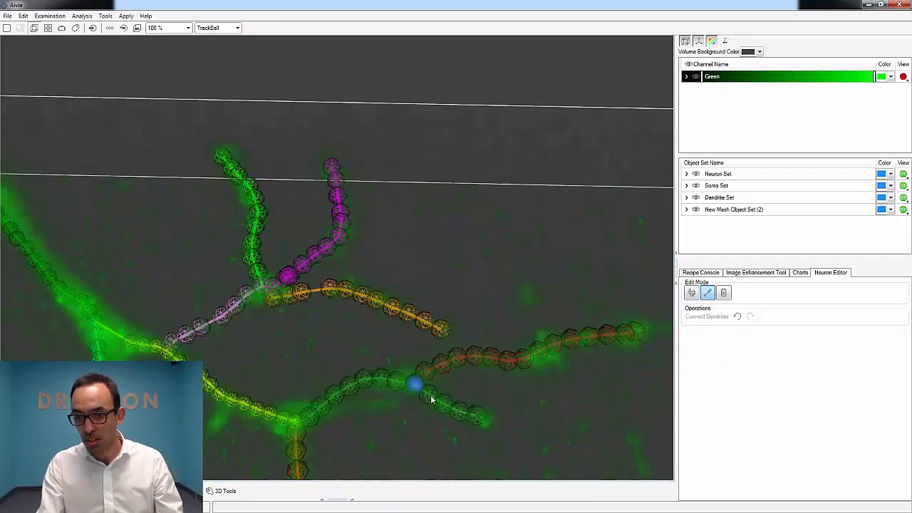
pyautogui.click(431, 398)
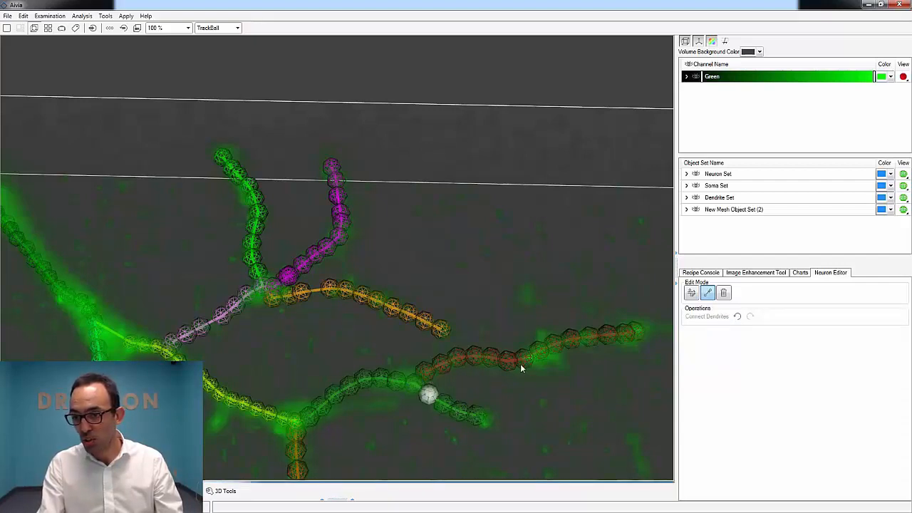
pyautogui.click(297, 429)
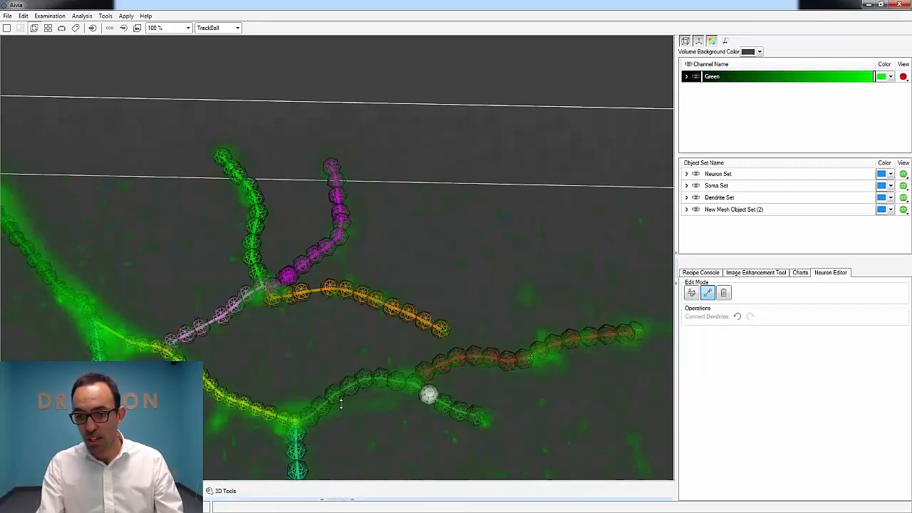
# Step: Extend the red dendrite's trace along the faint signal to the volume's edge, keeping radius 1.2, and return to connect mode
pyautogui.click(338, 499)
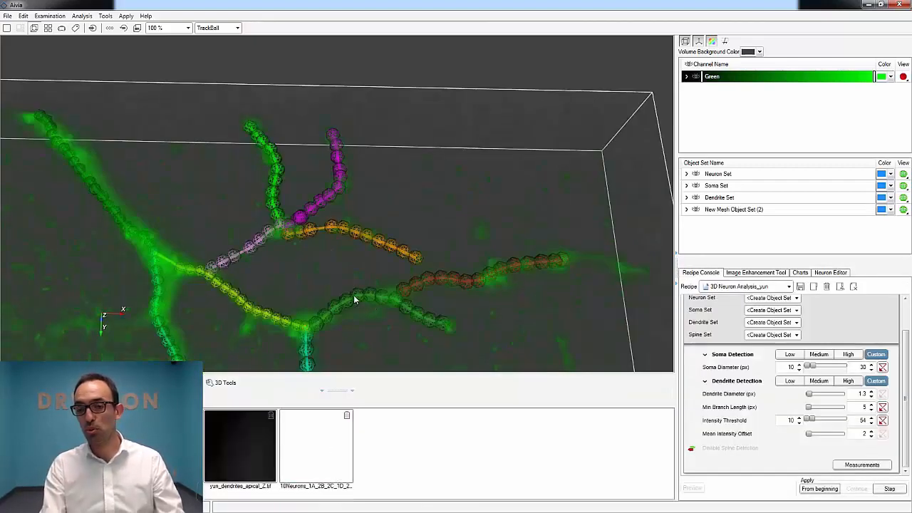
pyautogui.moveTo(456, 238); pyautogui.dragTo(353, 192)
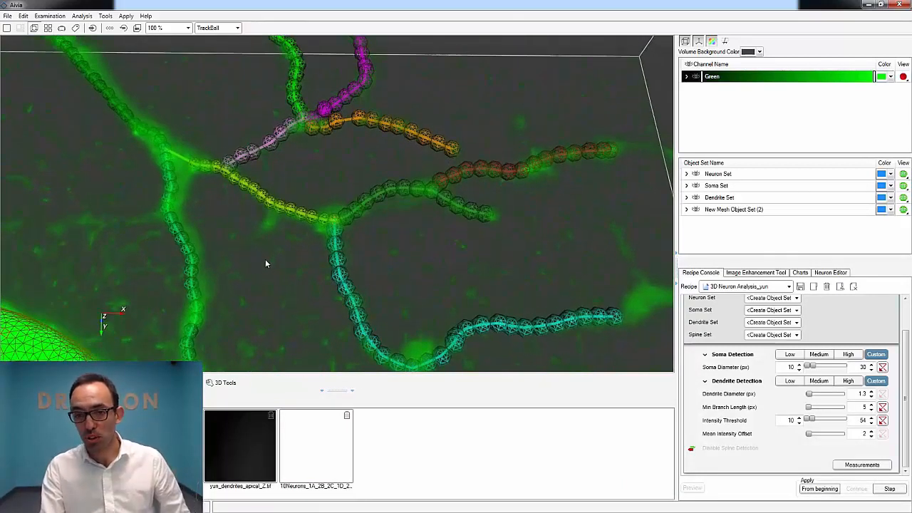
pyautogui.moveTo(265, 260); pyautogui.dragTo(240, 160)
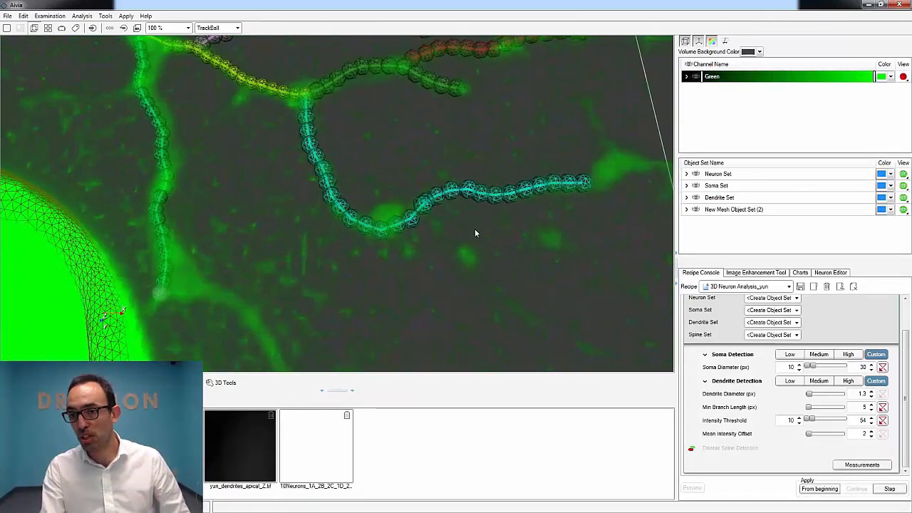
pyautogui.moveTo(430, 182); pyautogui.dragTo(295, 279)
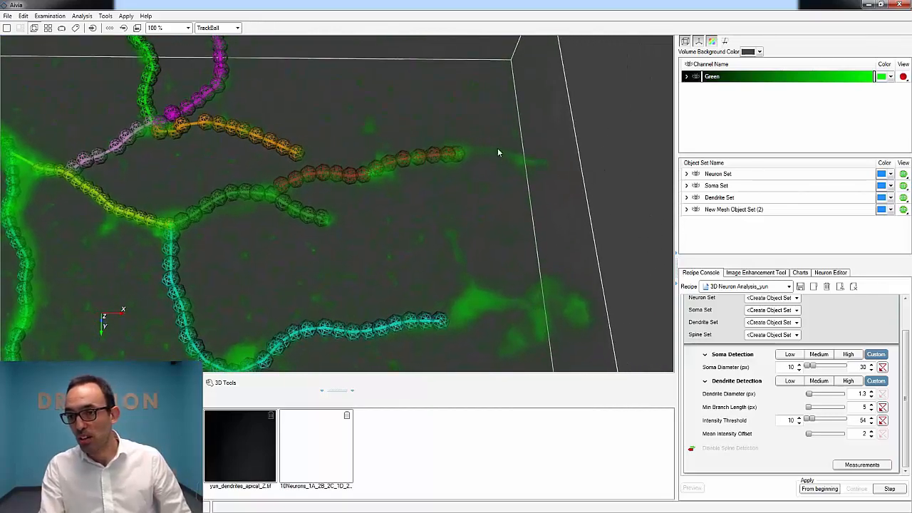
pyautogui.click(830, 272)
pyautogui.click(691, 292)
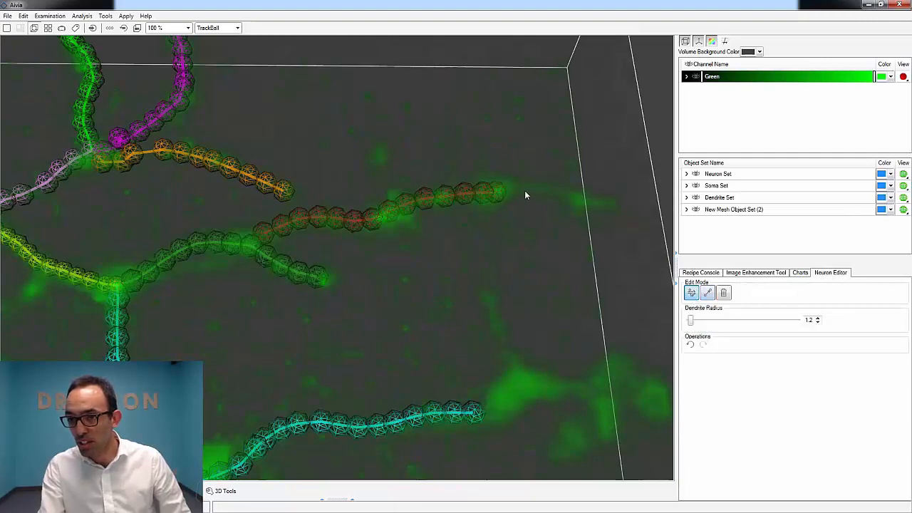
pyautogui.moveTo(510, 191); pyautogui.dragTo(534, 194)
pyautogui.moveTo(596, 206); pyautogui.dragTo(599, 206)
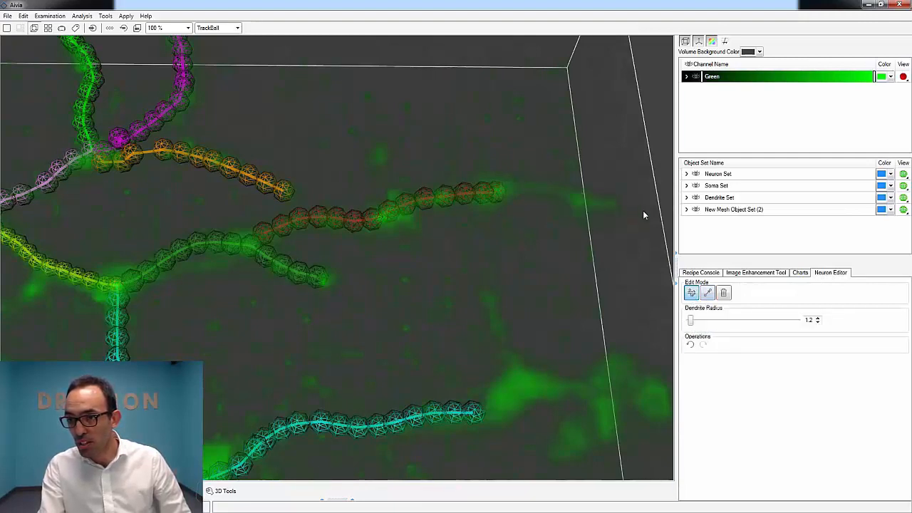
pyautogui.click(708, 293)
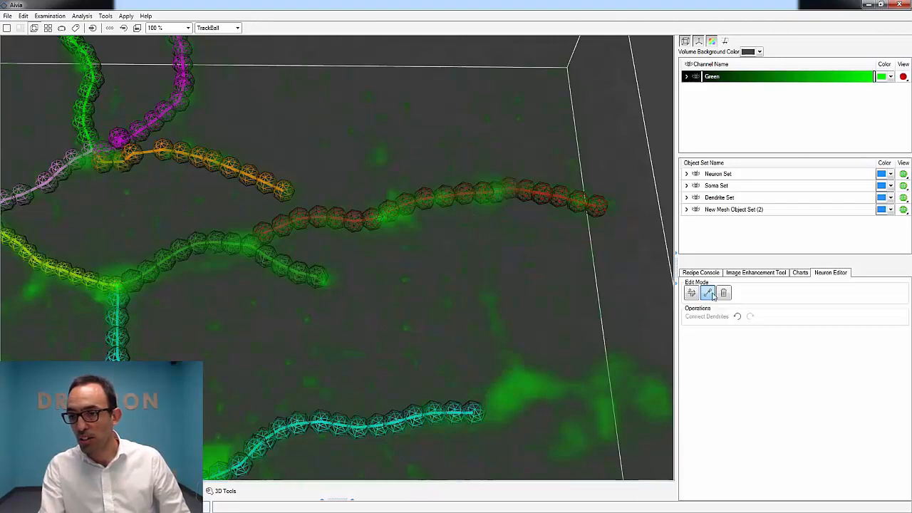
# Step: Display New Mesh Object Set (2) as Wireframe with its Dendrite Mode set to Sphere
pyautogui.click(895, 235)
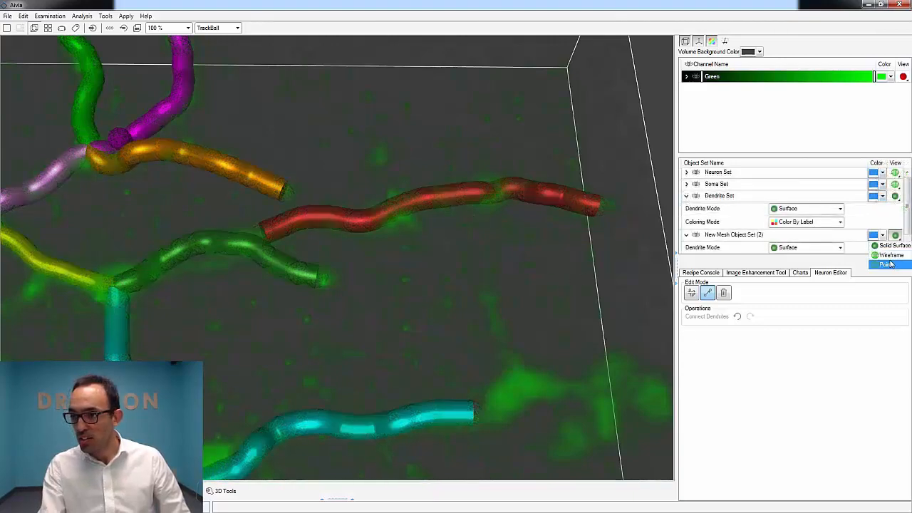
pyautogui.click(895, 255)
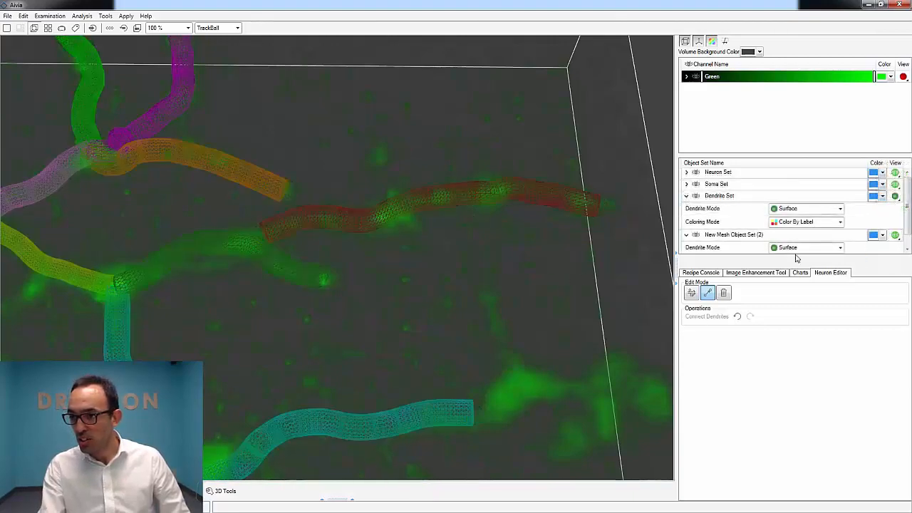
pyautogui.click(789, 249)
pyautogui.click(788, 255)
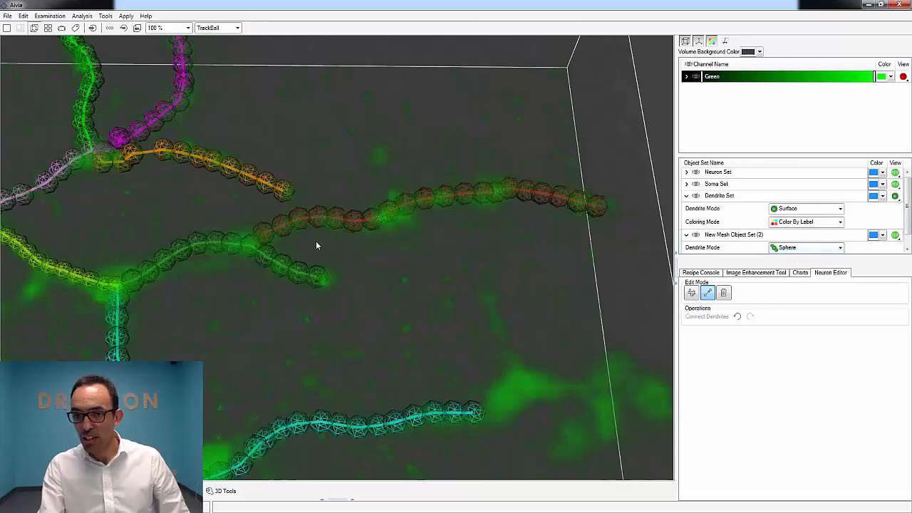
# Step: Delete the dendrite point beside the bright spot midway along the red dendrite to split it into two segments
pyautogui.scroll(-4, 212, 215)
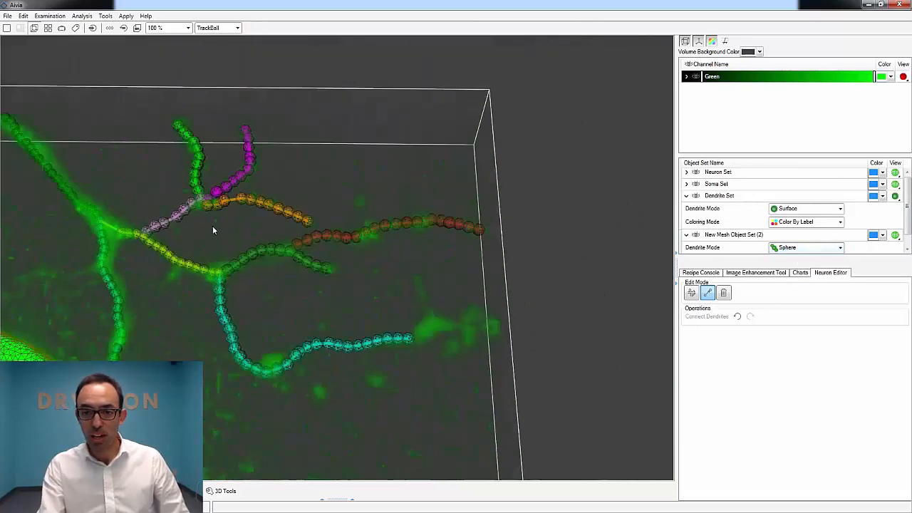
pyautogui.moveTo(190, 311); pyautogui.dragTo(230, 308)
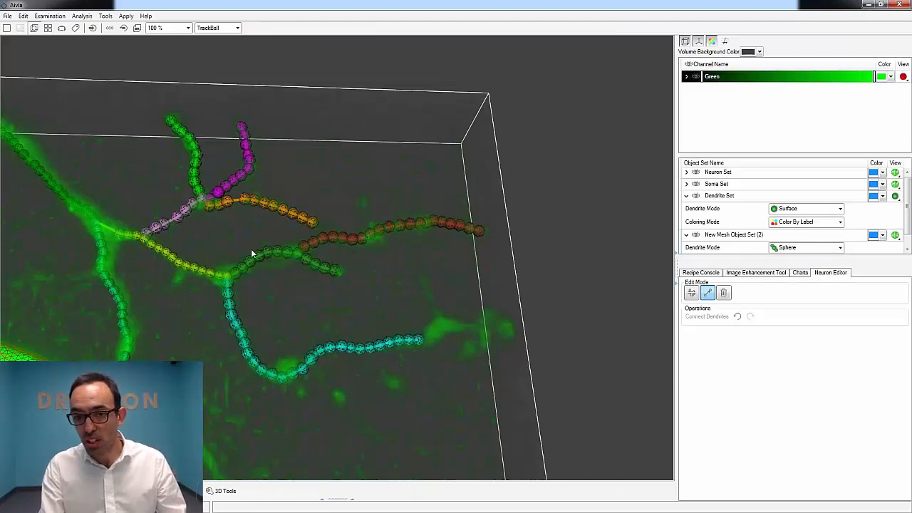
pyautogui.scroll(3, 278, 282)
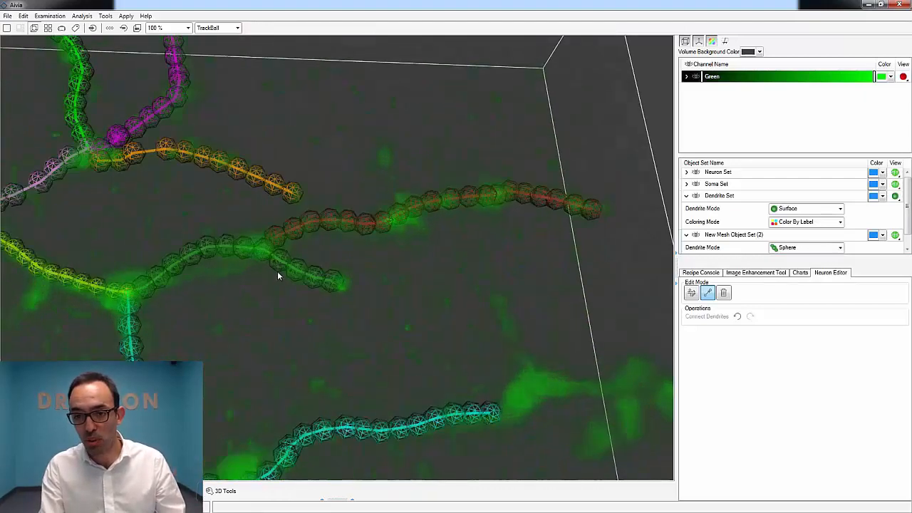
pyautogui.scroll(3, 434, 234)
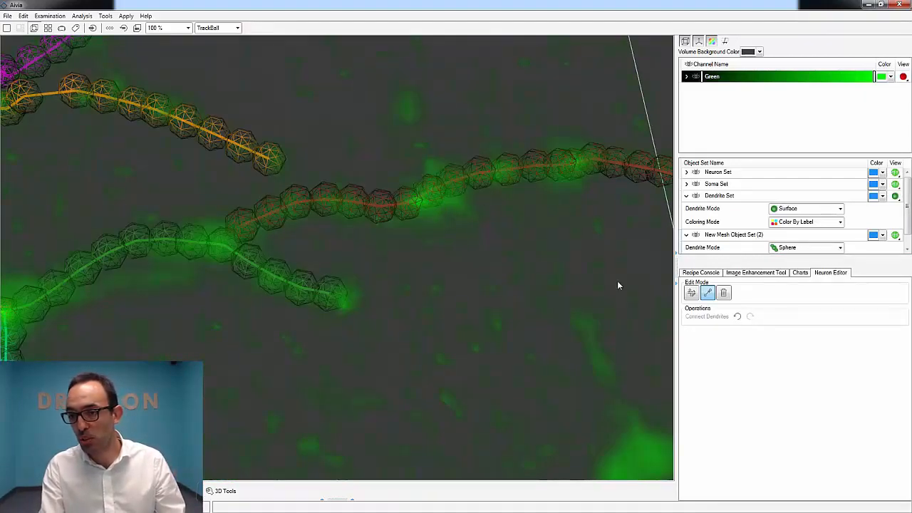
pyautogui.click(724, 294)
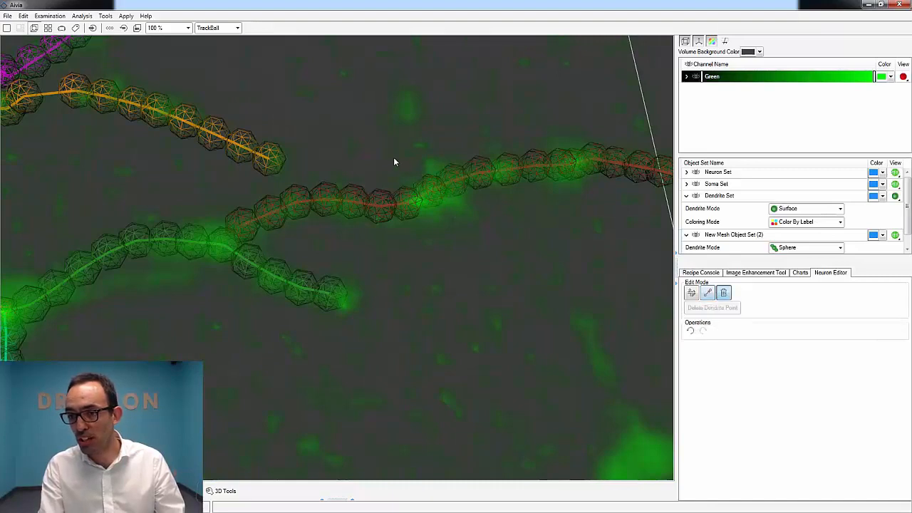
pyautogui.click(462, 199)
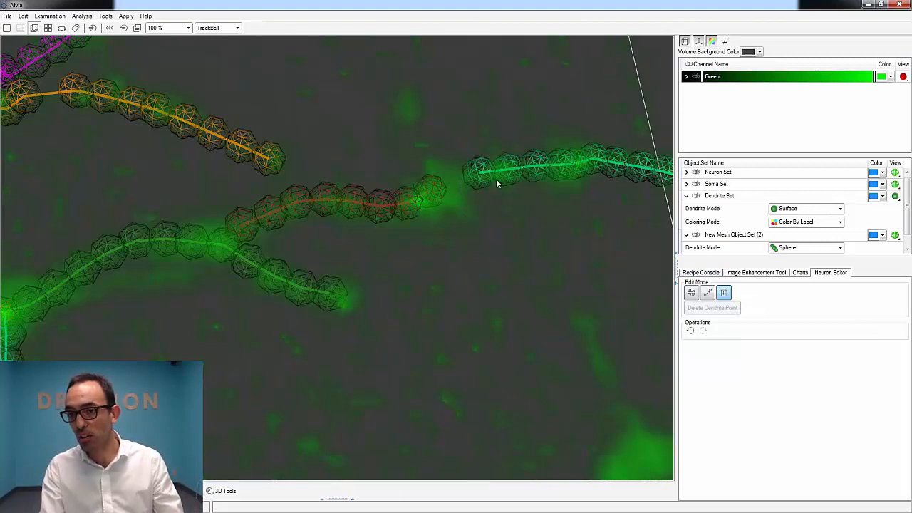
# Step: Select the two pieces of the split dendrite one after the other to inspect them as separate objects
pyautogui.click(700, 272)
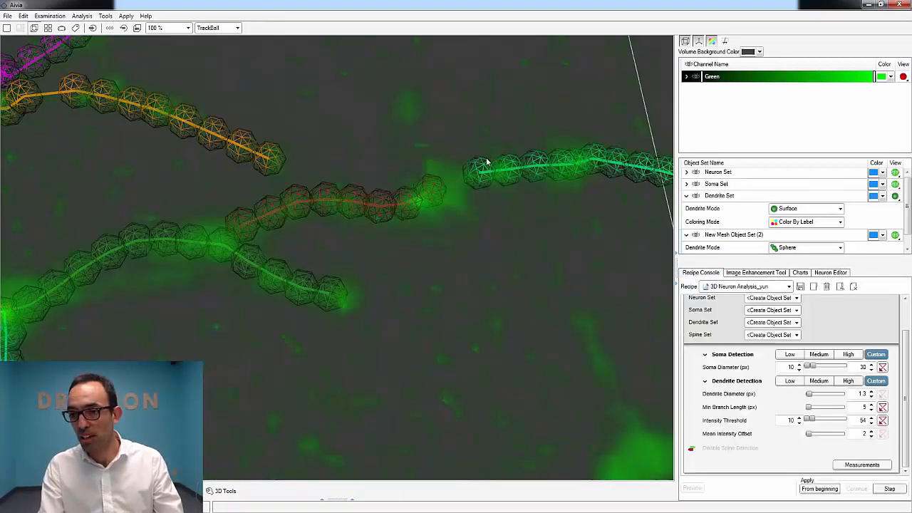
pyautogui.doubleClick(511, 176)
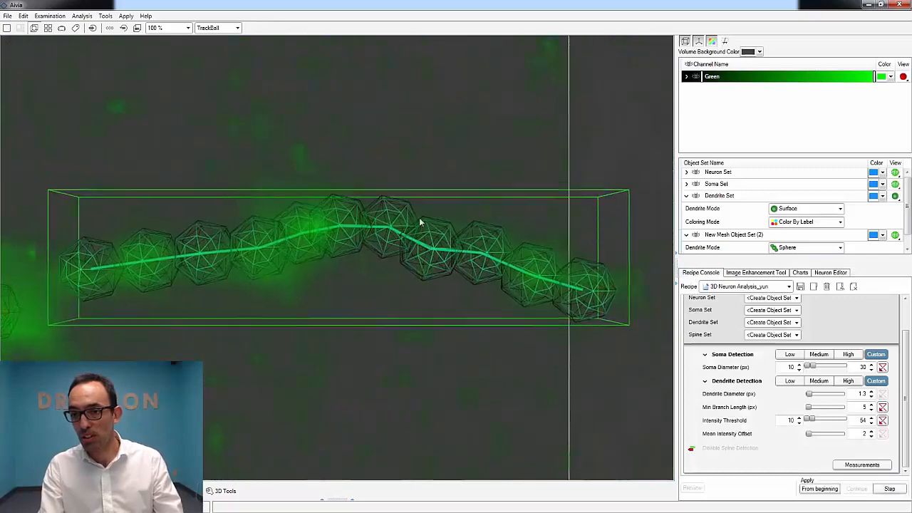
pyautogui.scroll(-6, 420, 222)
pyautogui.click(197, 293)
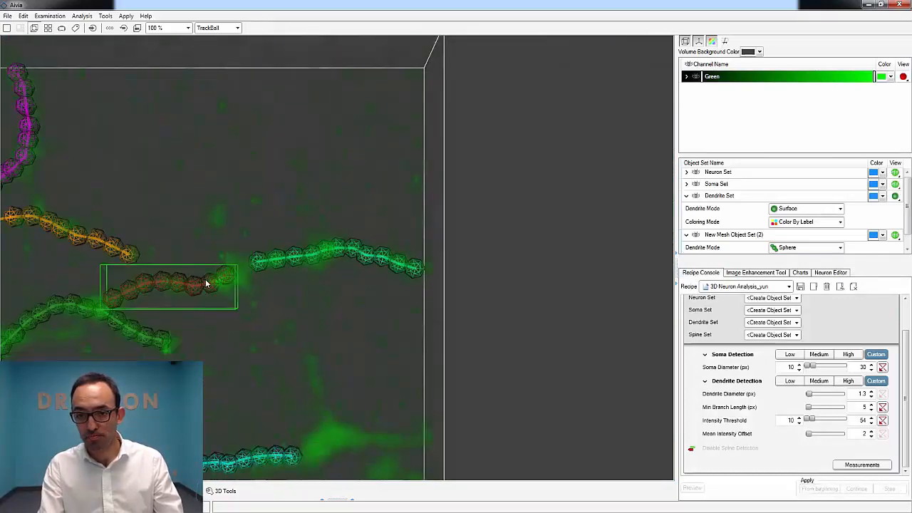
# Step: Reconnect the split dendrite by linking the outer segment's cut end to the facing end point of the red segment
pyautogui.click(832, 272)
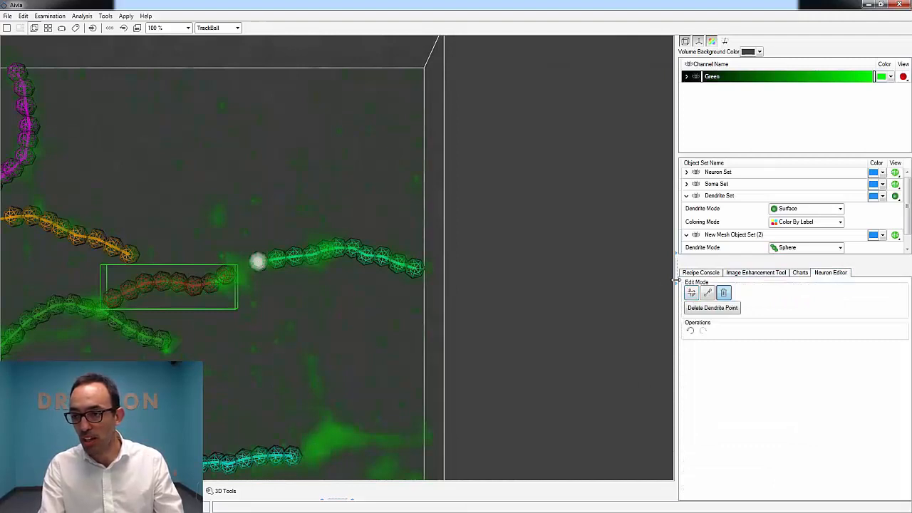
pyautogui.click(703, 294)
pyautogui.click(258, 260)
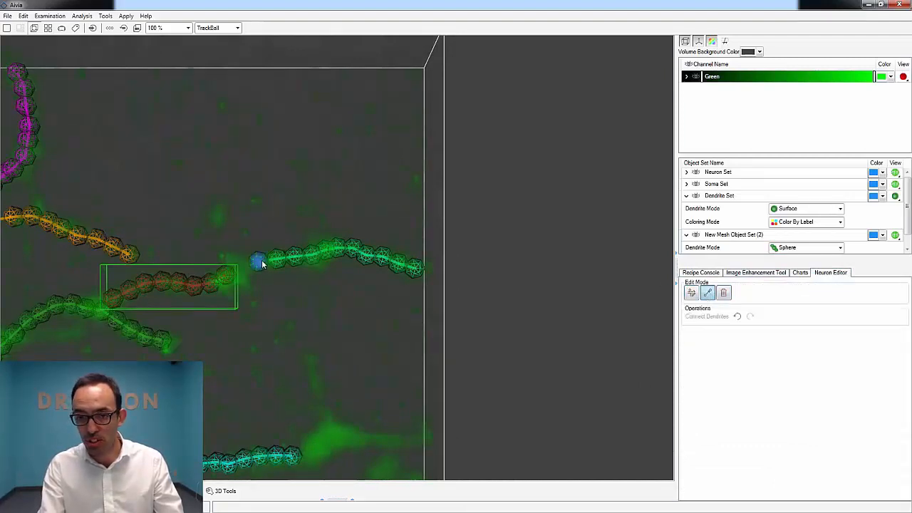
pyautogui.click(227, 277)
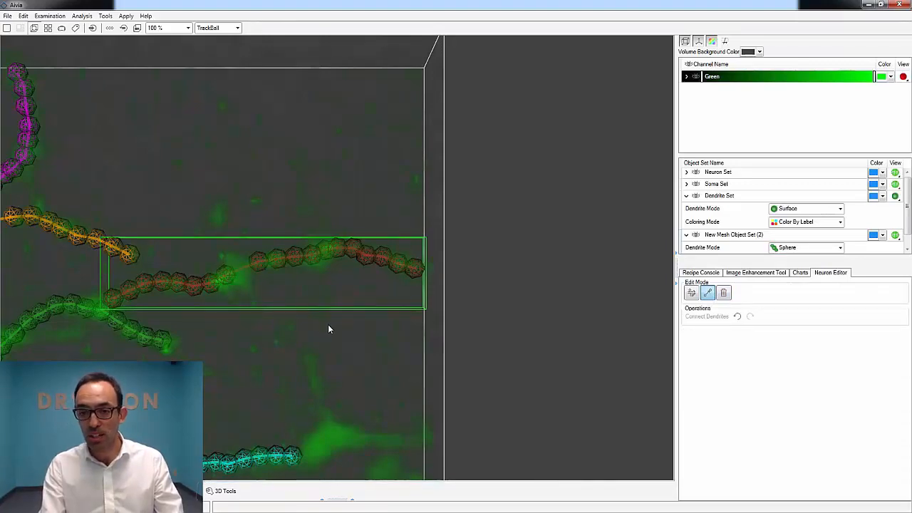
pyautogui.moveTo(328, 328); pyautogui.dragTo(351, 242)
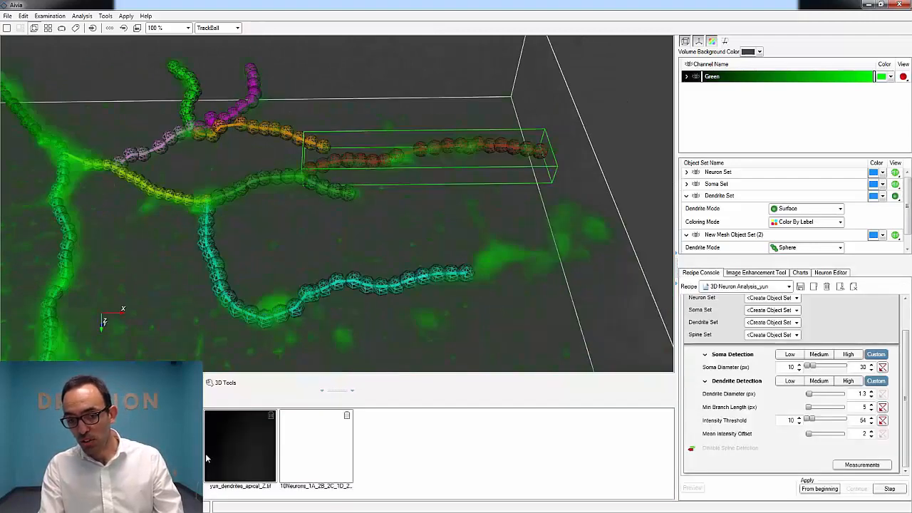
# Step: Open the image yun_dendrites_apical_Z.tif and switch it to the 3D view
pyautogui.doubleClick(240, 442)
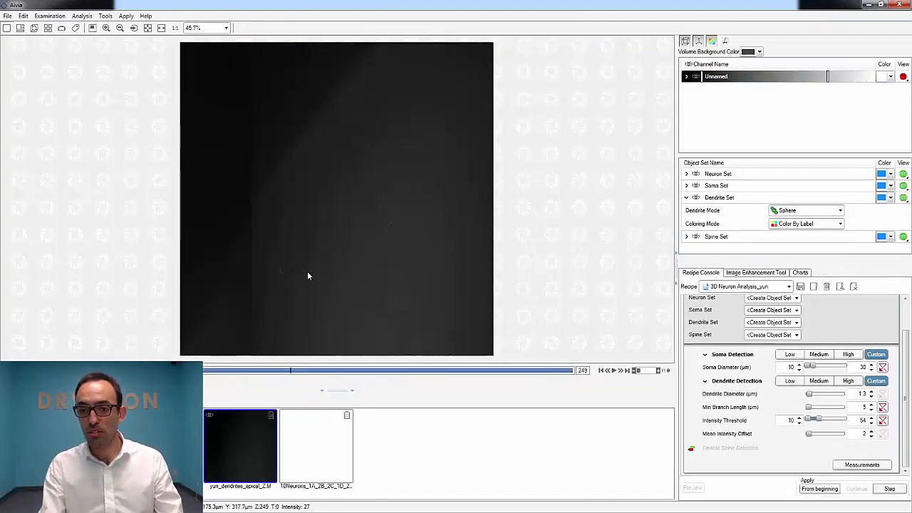
pyautogui.click(34, 28)
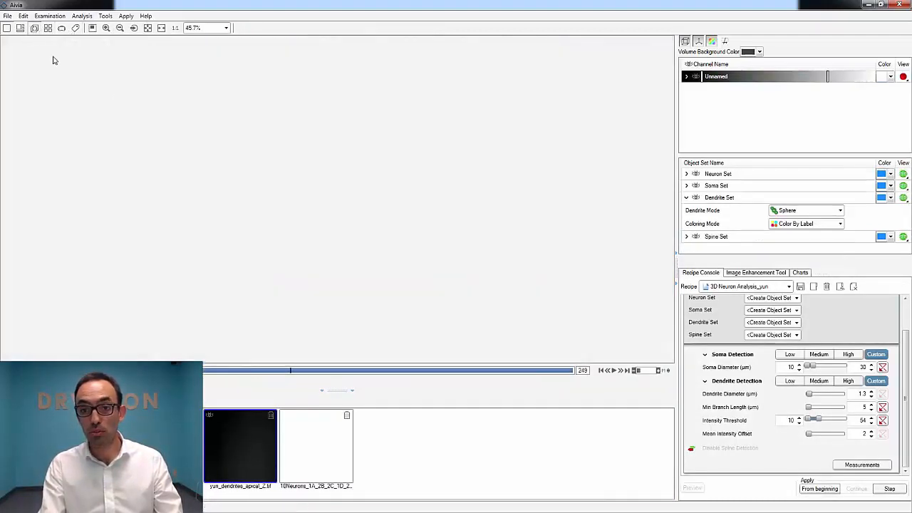